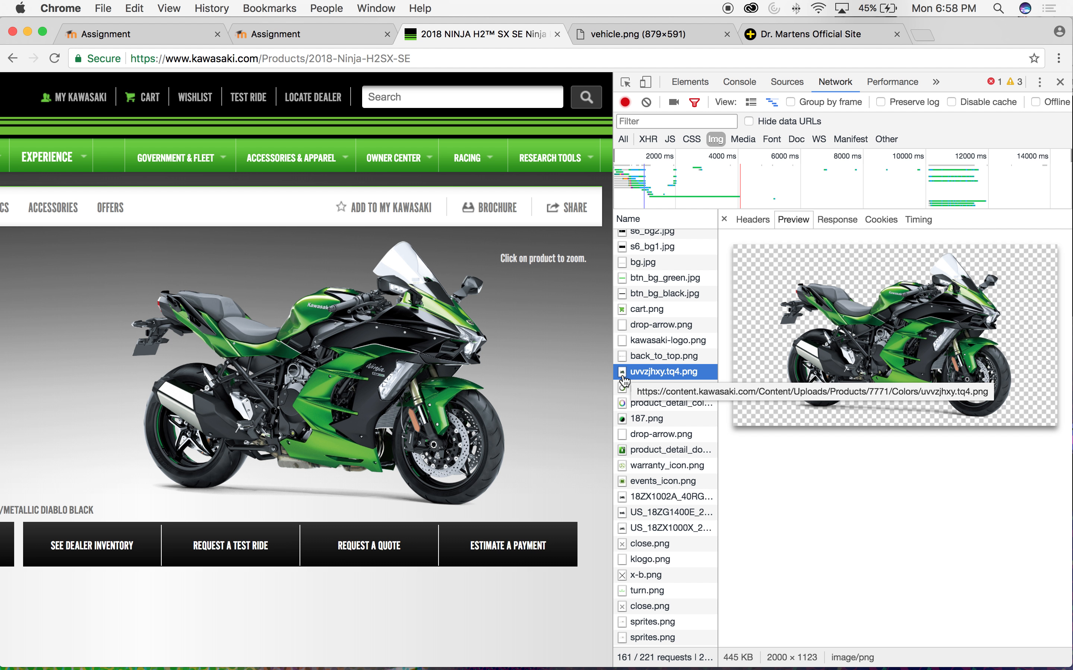
- Open the motorcycle image uvvzjhxy.tq4.png from the recorded image requests in its own browser tab
key(super+equal)
key(super+equal)
key(super+equal)
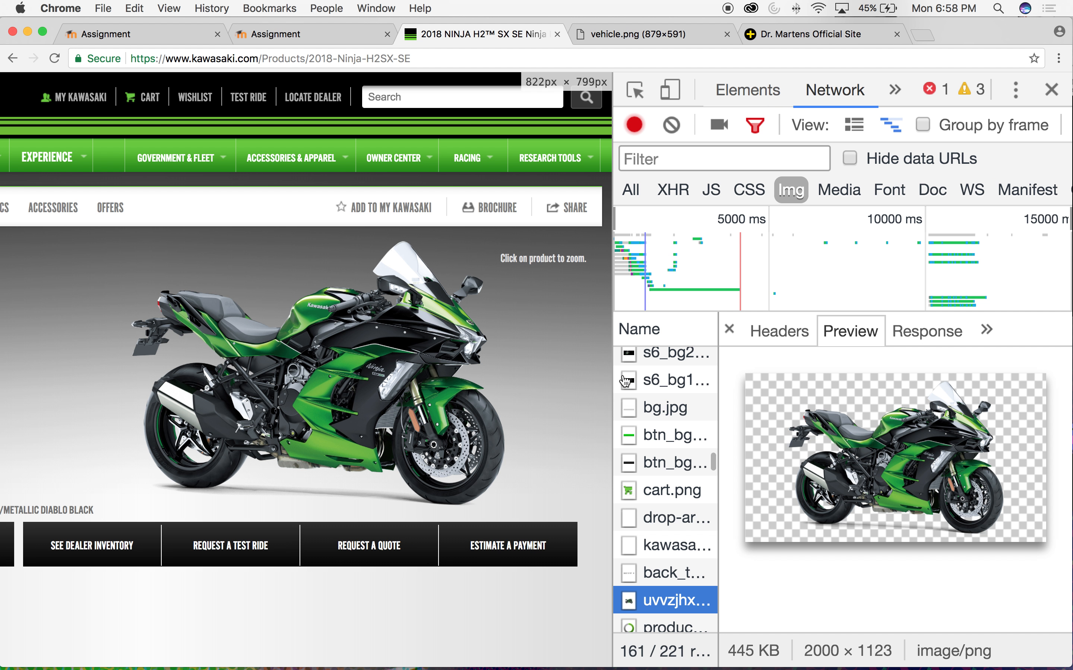
scroll(629, 554, down, 3)
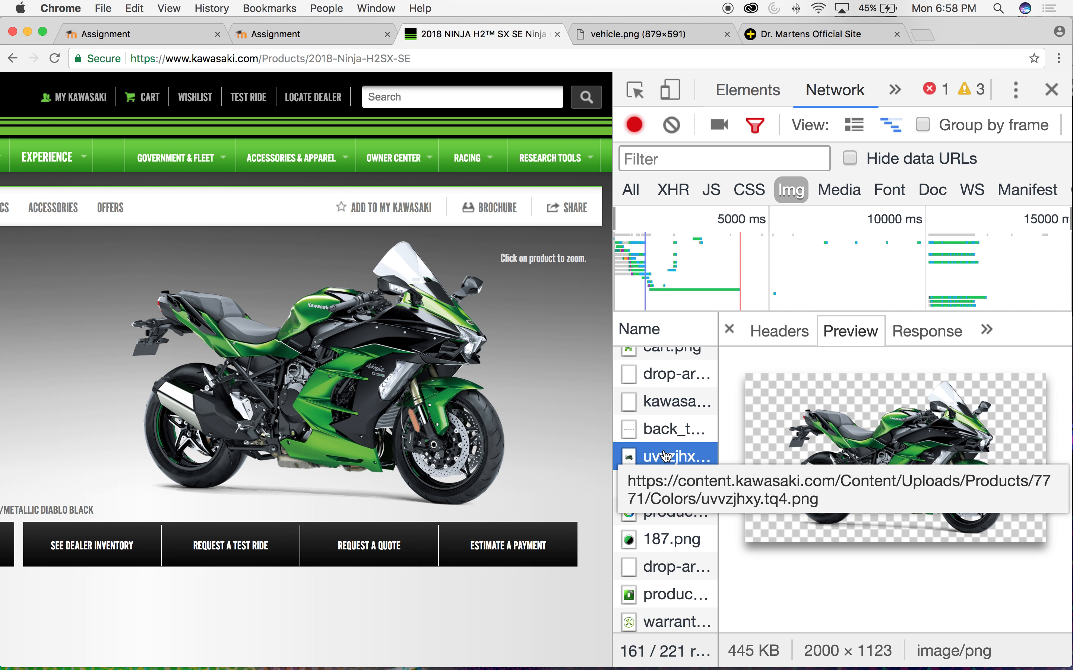
key(super+minus)
key(super+minus)
key(super+minus)
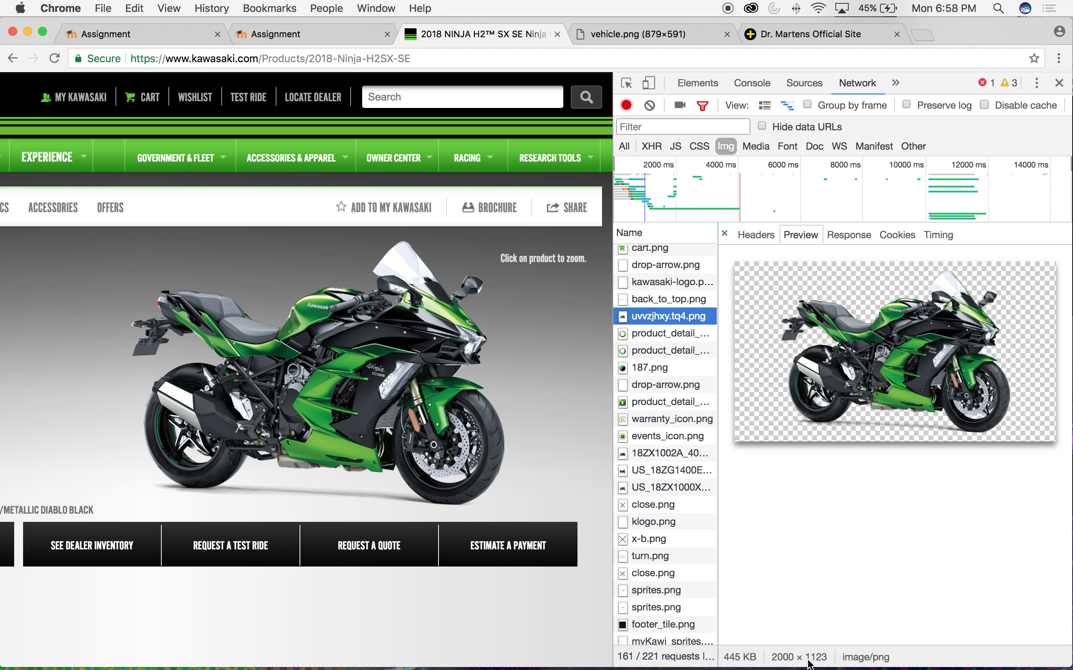
double_click(662, 318)
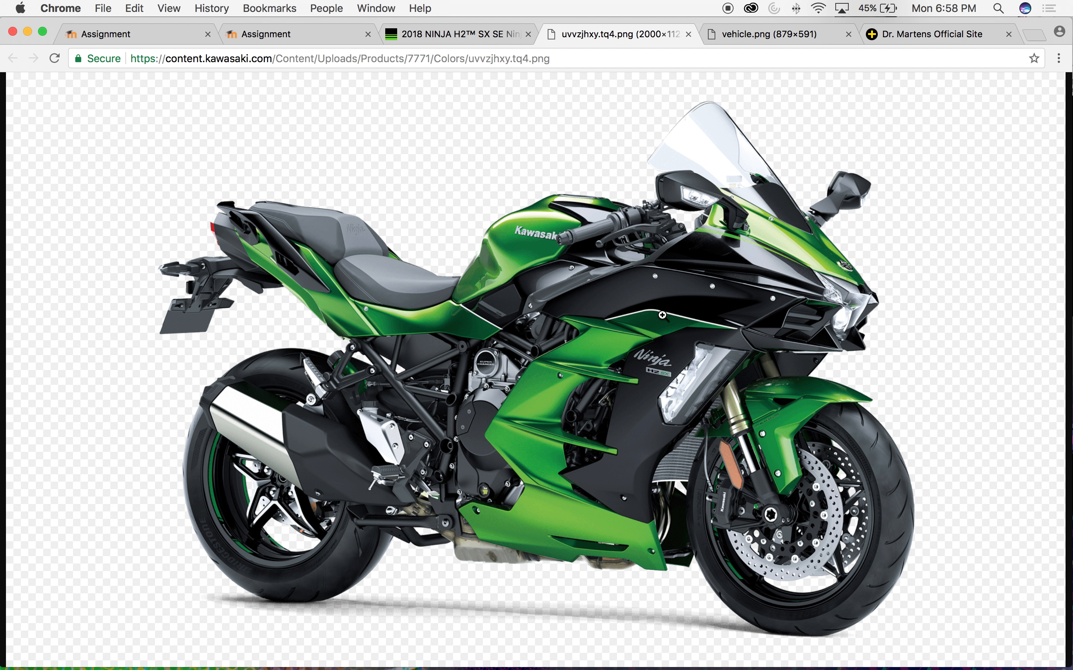
- Switch to Photoshop by opening the motorcycle image from the browser in it, and display its Image Size settings
drag(520, 23, 681, 23)
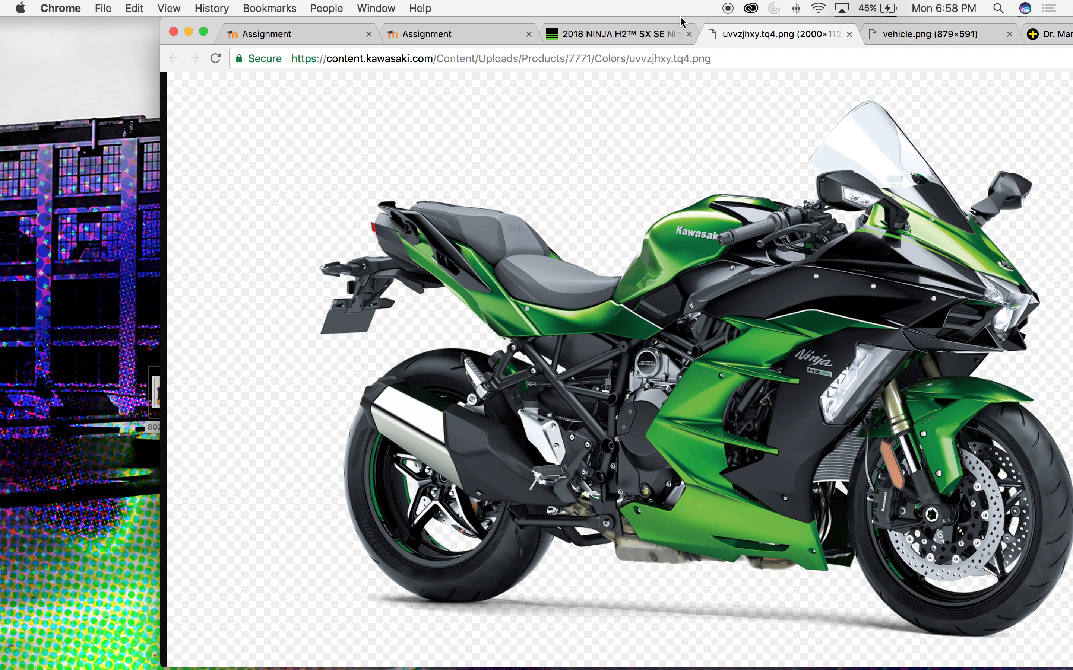
drag(726, 328, 364, 657)
key(super+alt+i)
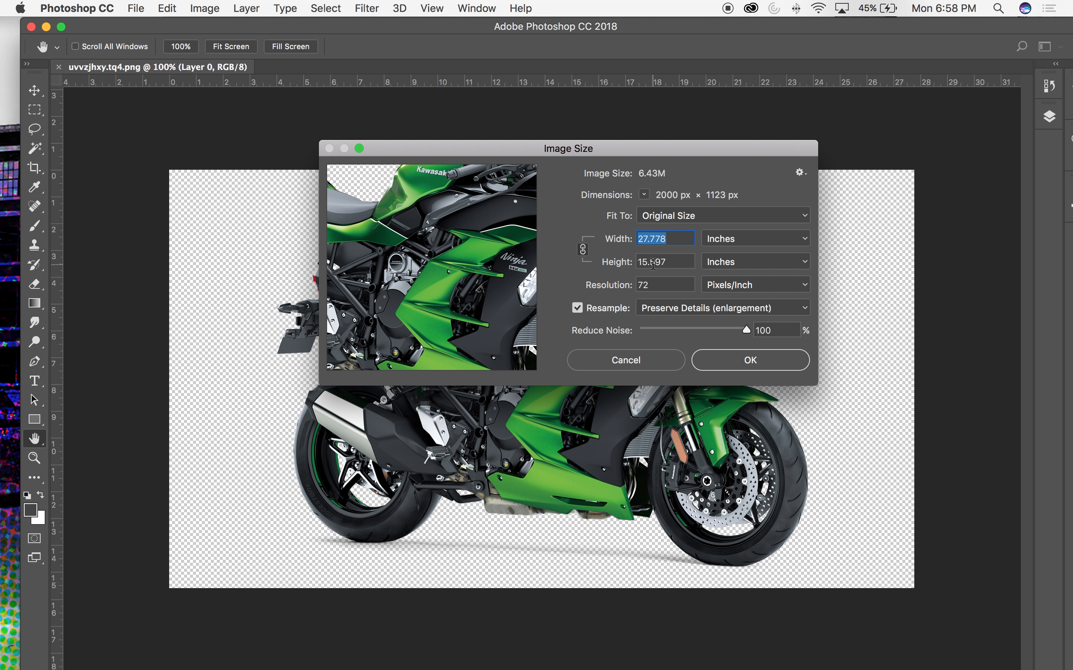
- Dismiss the Image Size settings, minimize Photoshop, and close the motorcycle image's tab in Chrome
click(626, 360)
click(46, 27)
drag(666, 20, 501, 16)
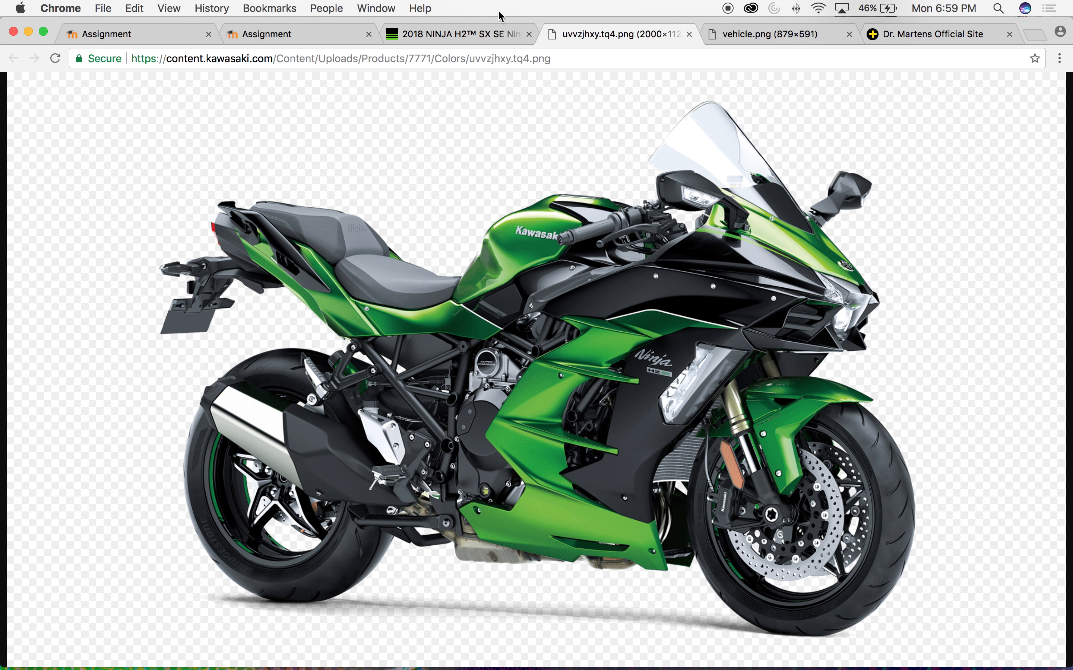
click(688, 33)
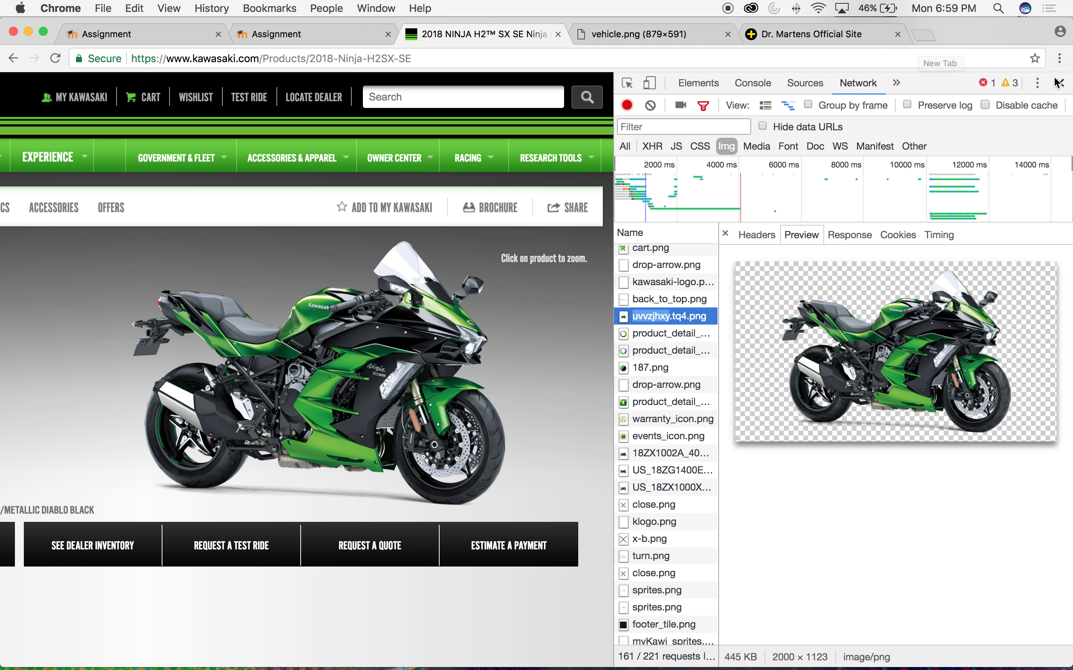
- Reload the Kawasaki page to record its requests again and open uvvzjhxy.tq4.png from the image list in its own tab
click(55, 58)
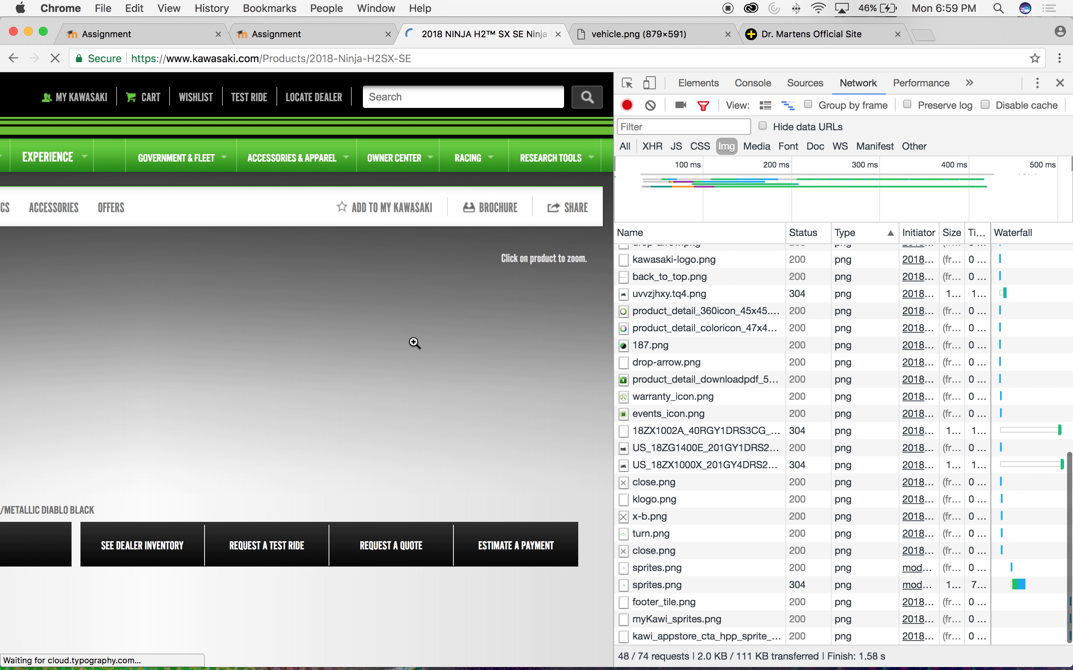
click(395, 343)
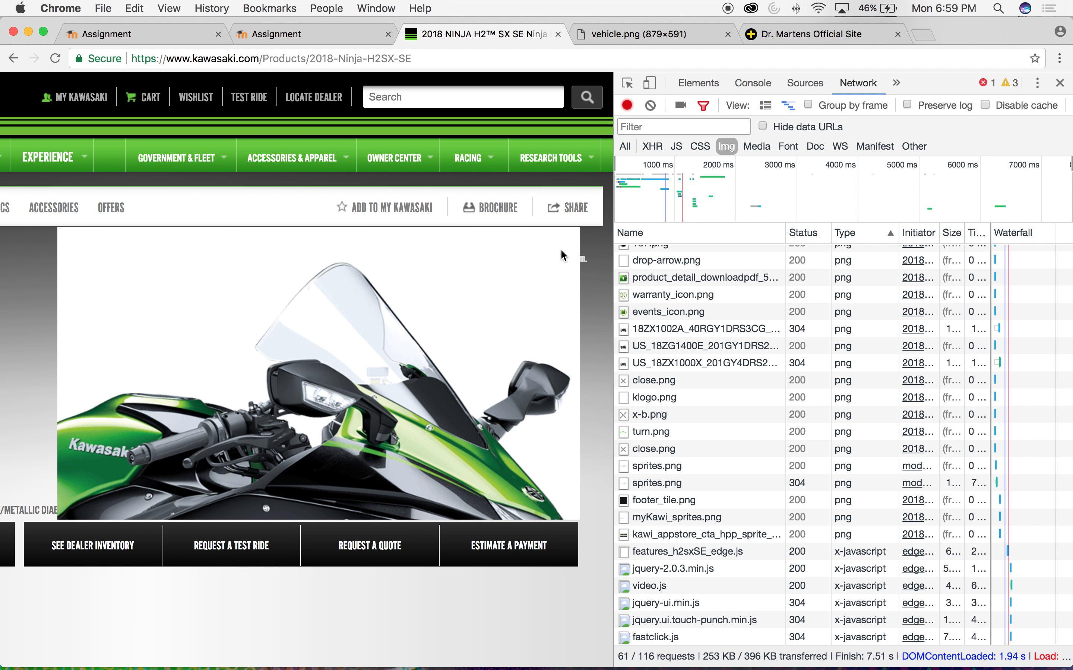
scroll(720, 326, up, 3)
scroll(721, 326, up, 12)
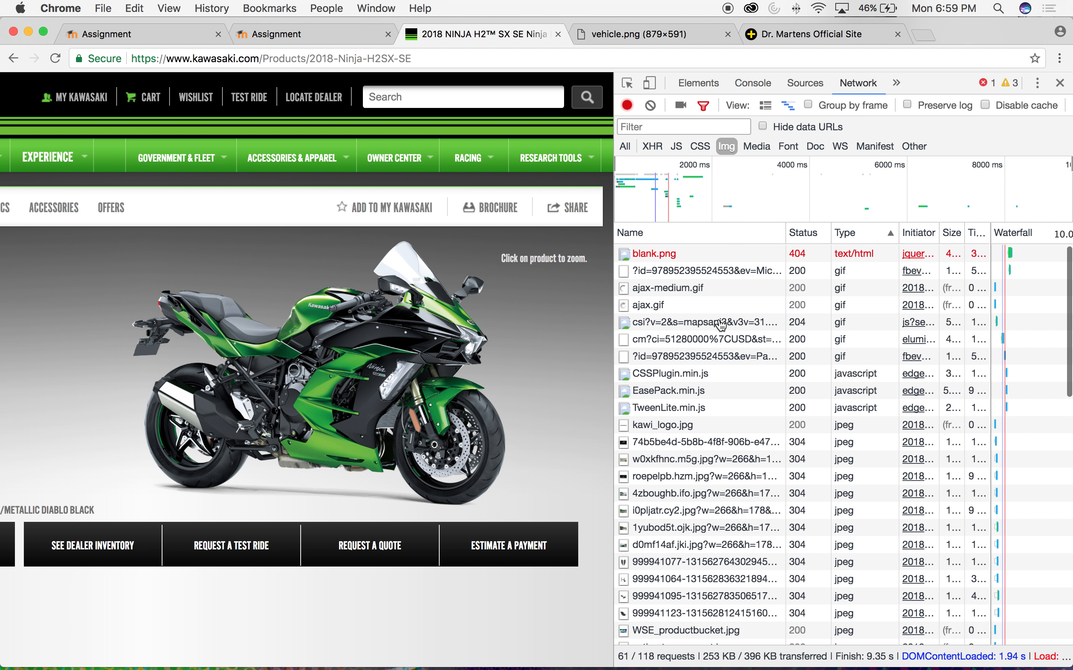
scroll(654, 453, up, 2)
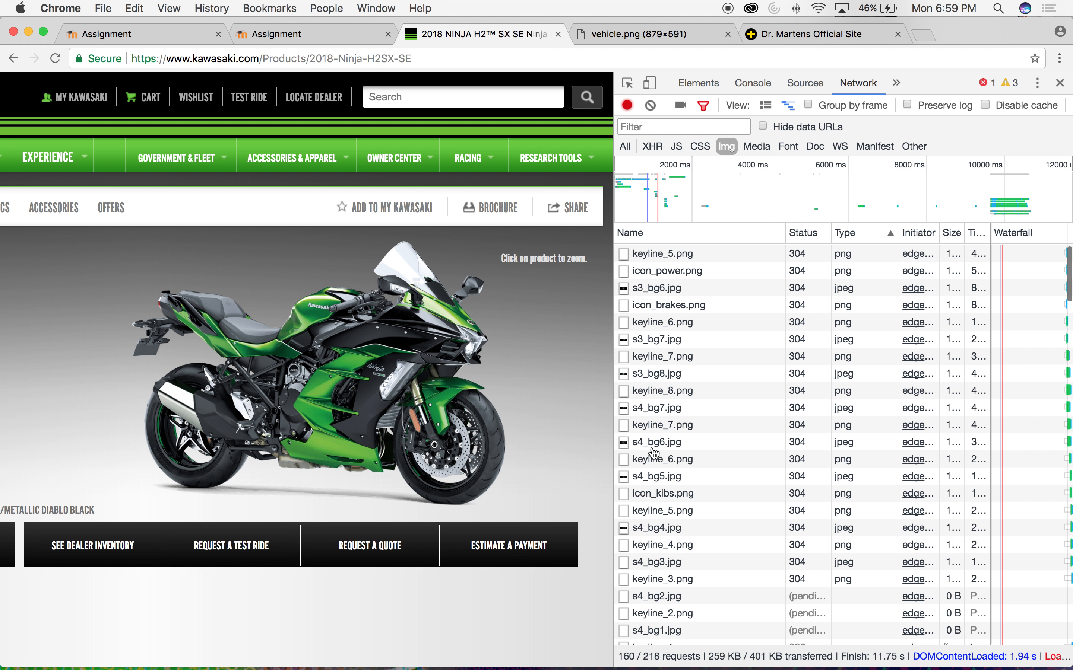
scroll(642, 352, down, 10)
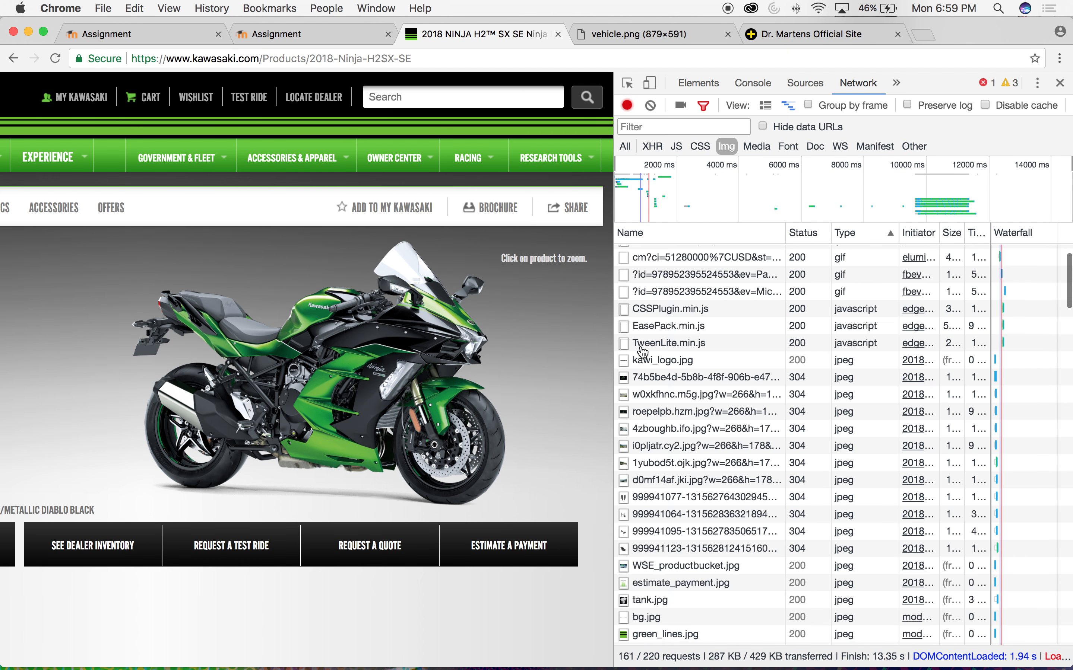
scroll(642, 352, down, 14)
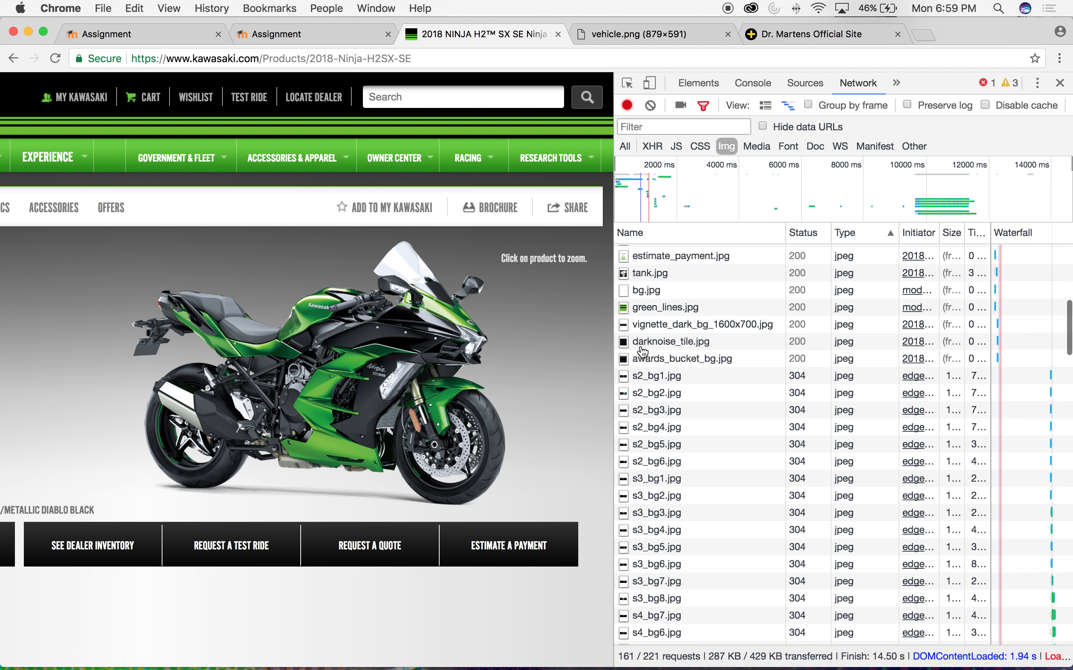
scroll(642, 352, down, 10)
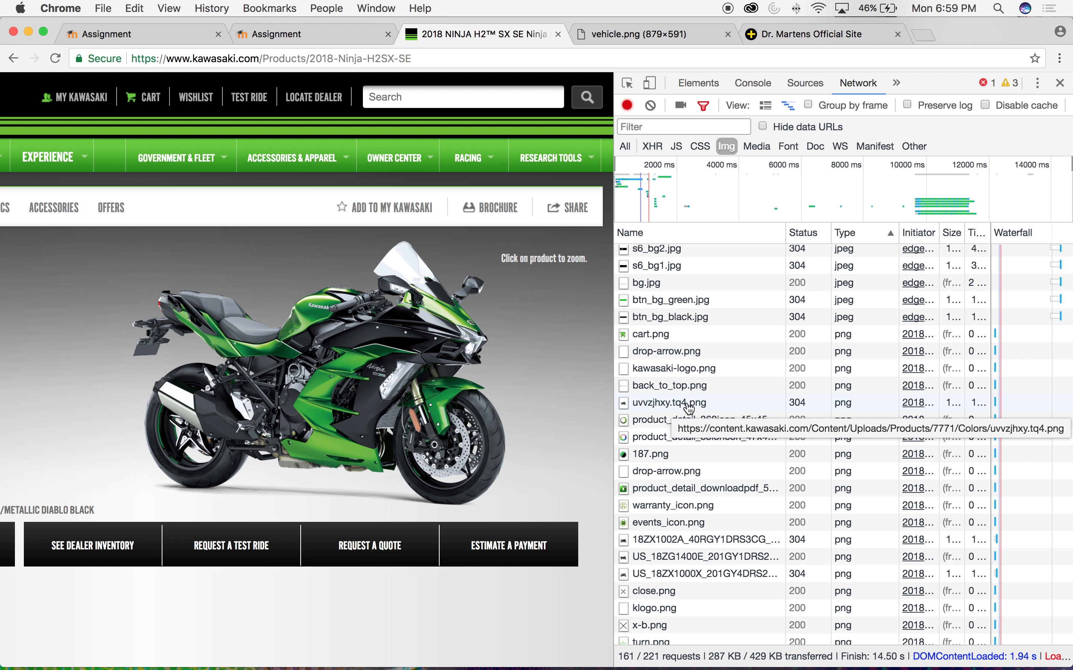
click(645, 404)
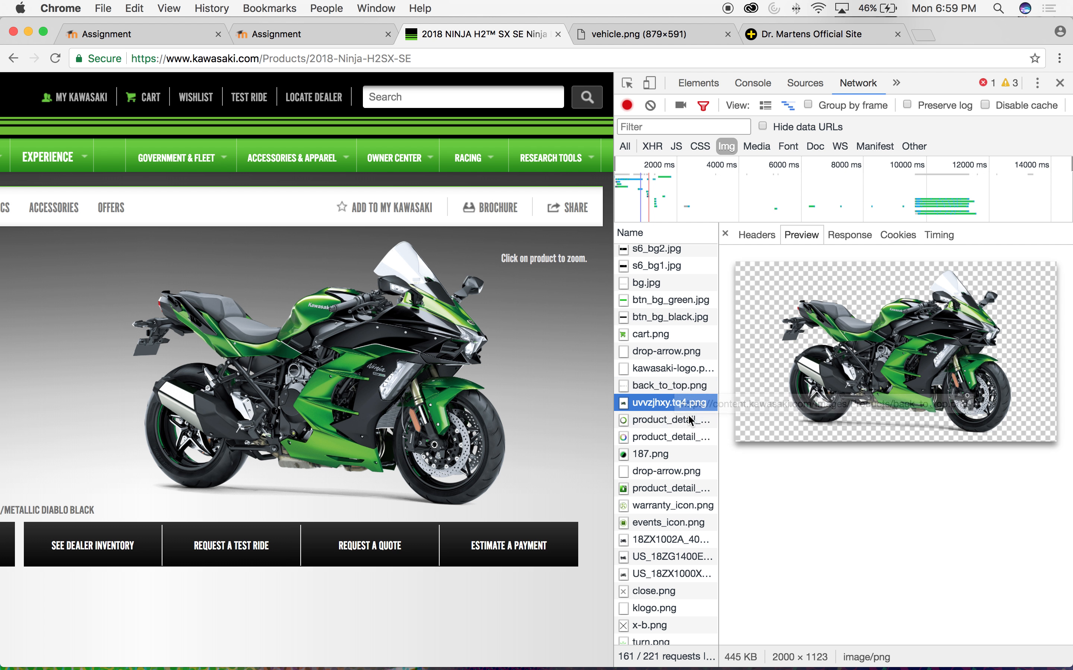
double_click(675, 403)
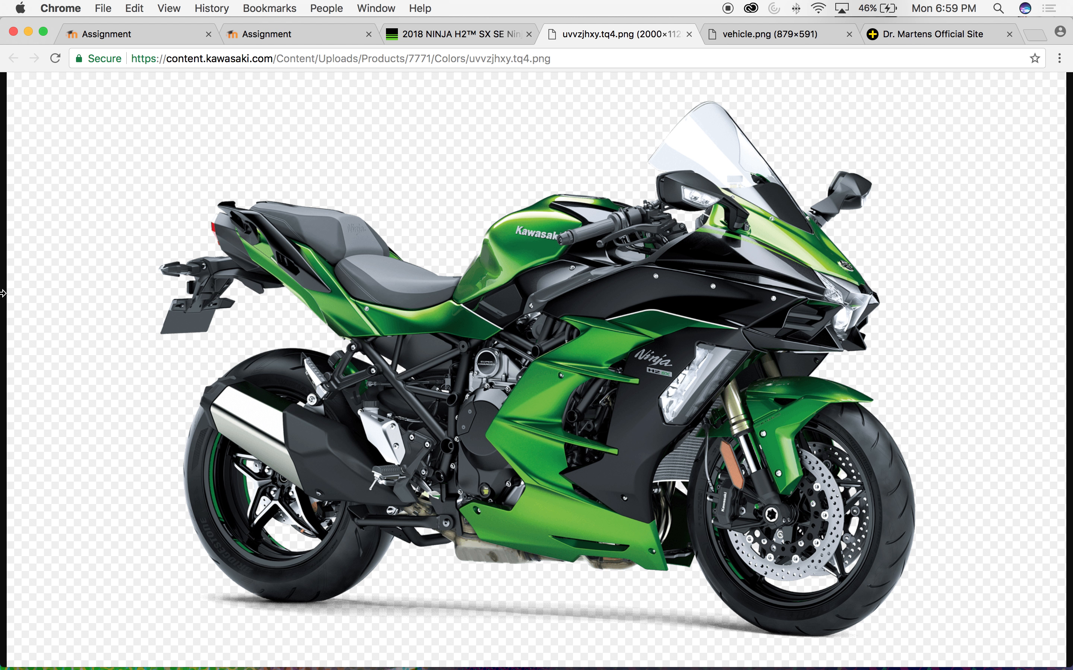
- Close the two image tabs, uvvzjhxy.tq4.png and vehicle.png
click(688, 34)
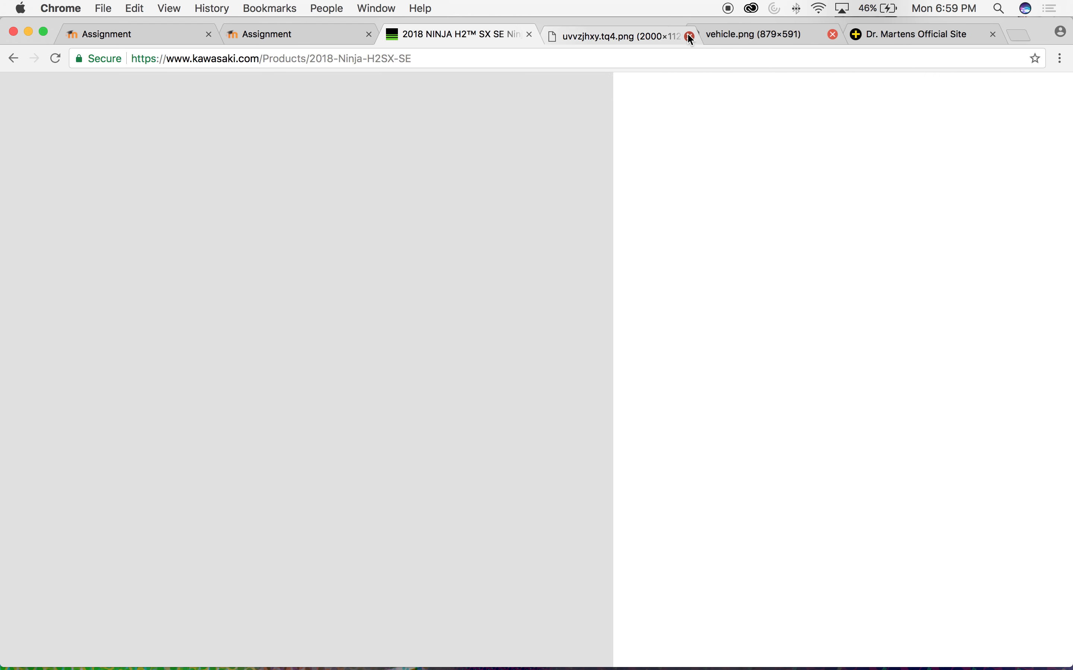
click(640, 37)
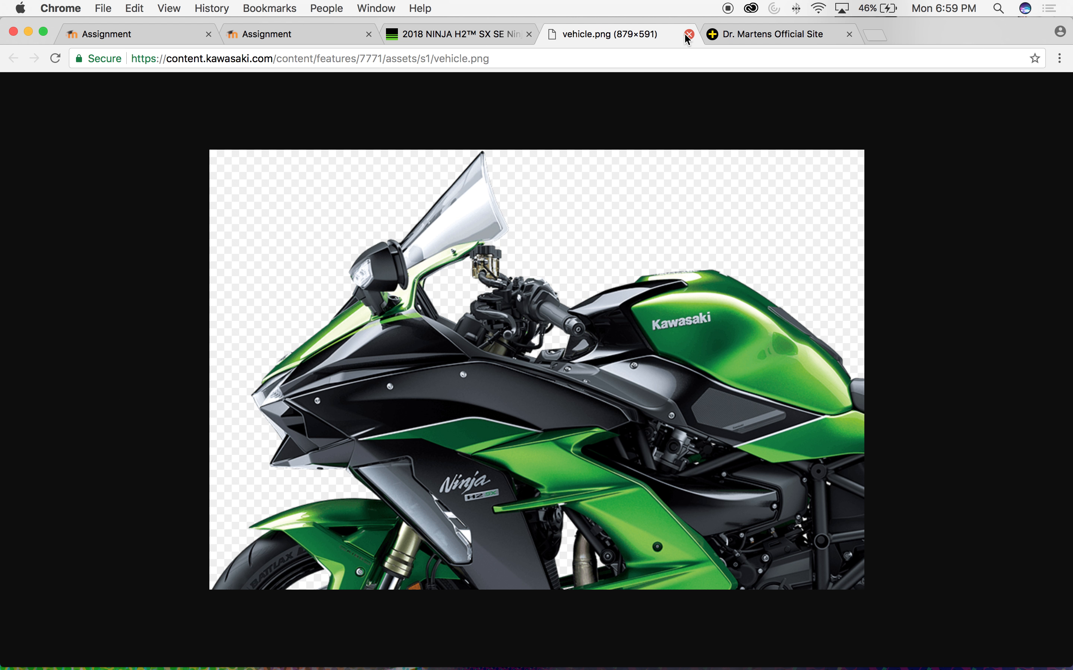
click(689, 34)
- Close the Kawasaki page and open the Persephone Arcadia product from the women's dress boots on the Dr. Martens site
mouse_move(341, 123)
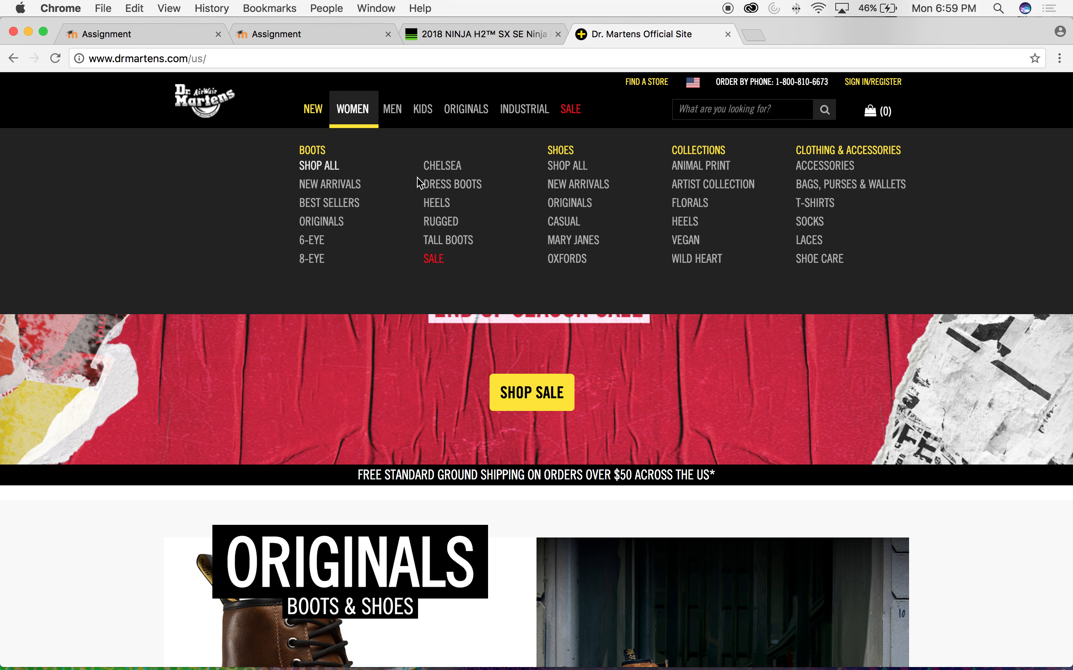
click(446, 188)
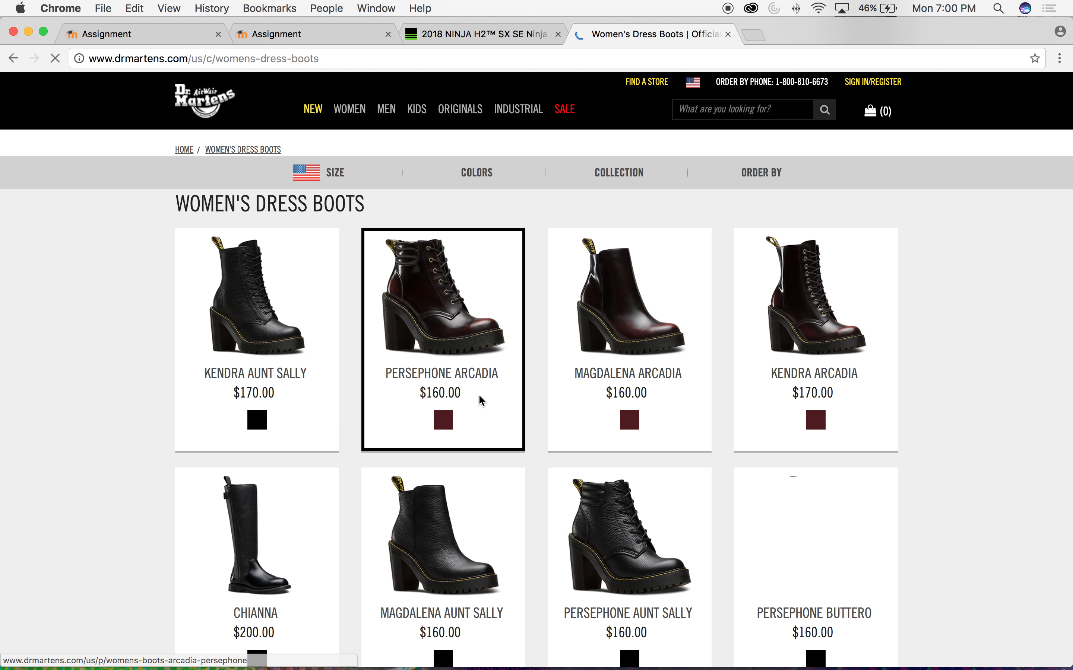
click(557, 34)
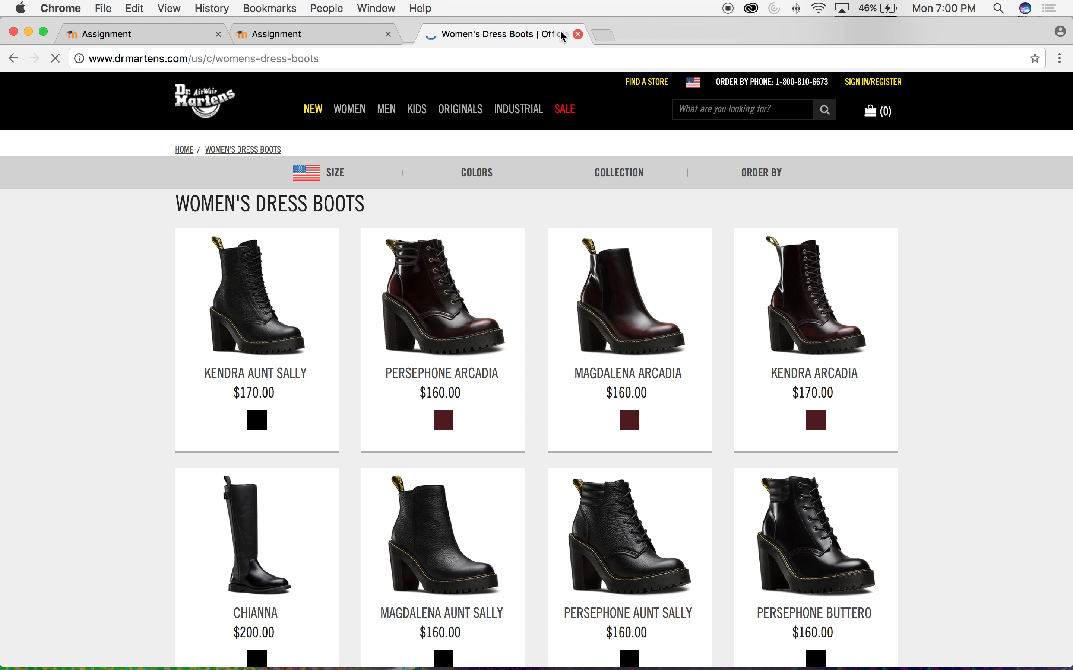
click(427, 439)
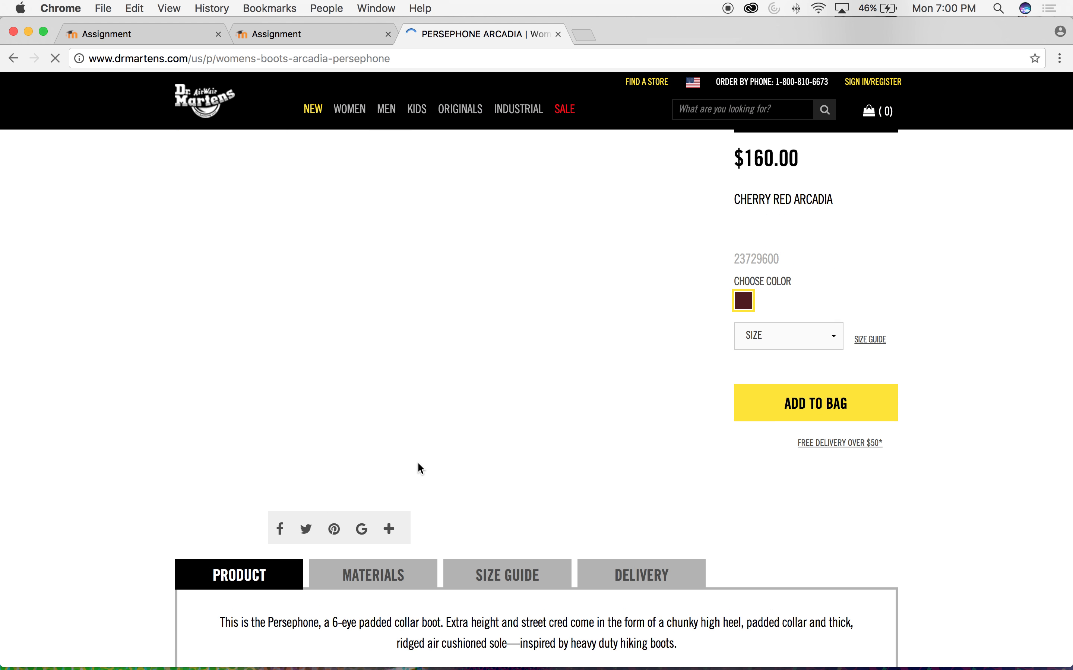
- Slide the main boot photo sideways in the product gallery to examine how it behaves
mouse_move(399, 125)
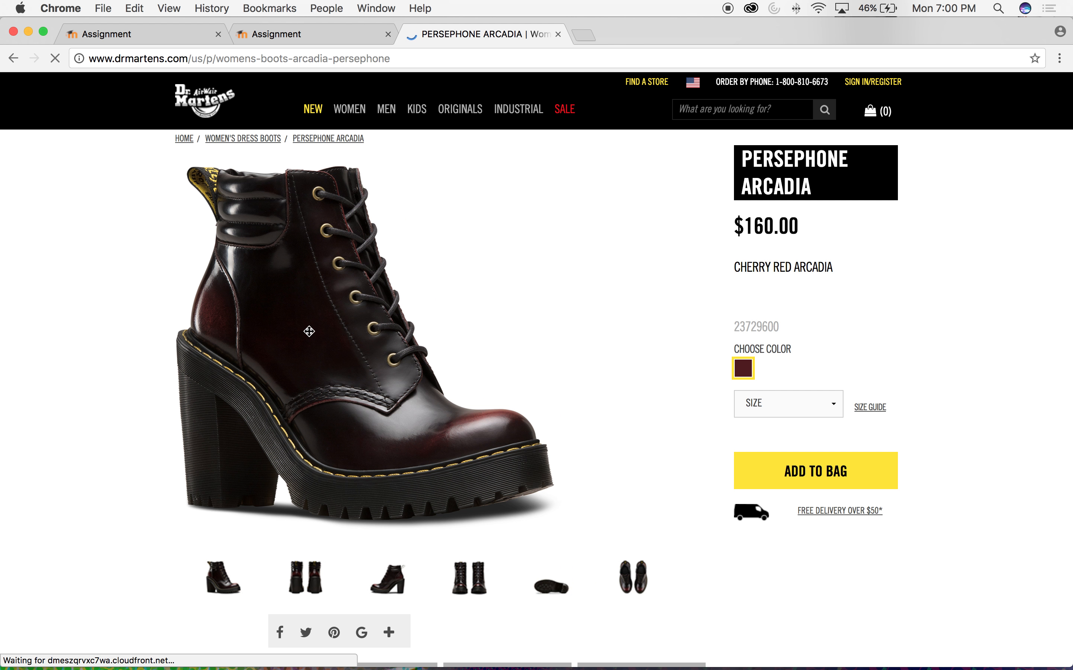
drag(327, 353, 280, 365)
drag(445, 410, 534, 436)
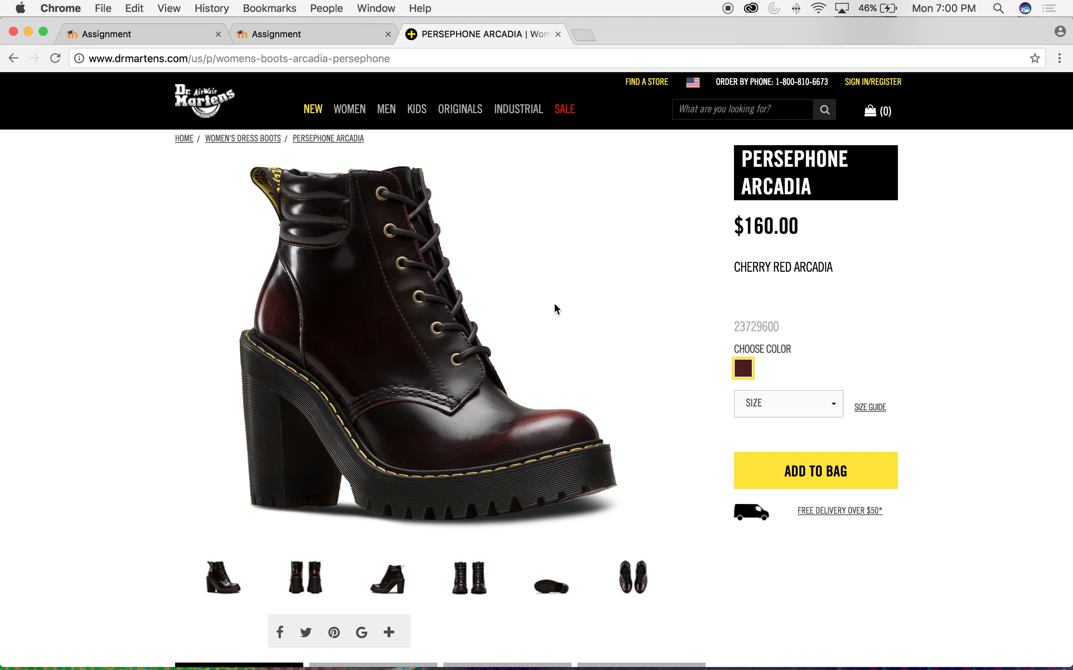
- Open the developer tools on the Persephone Arcadia page and reload it to record its image requests
click(1059, 59)
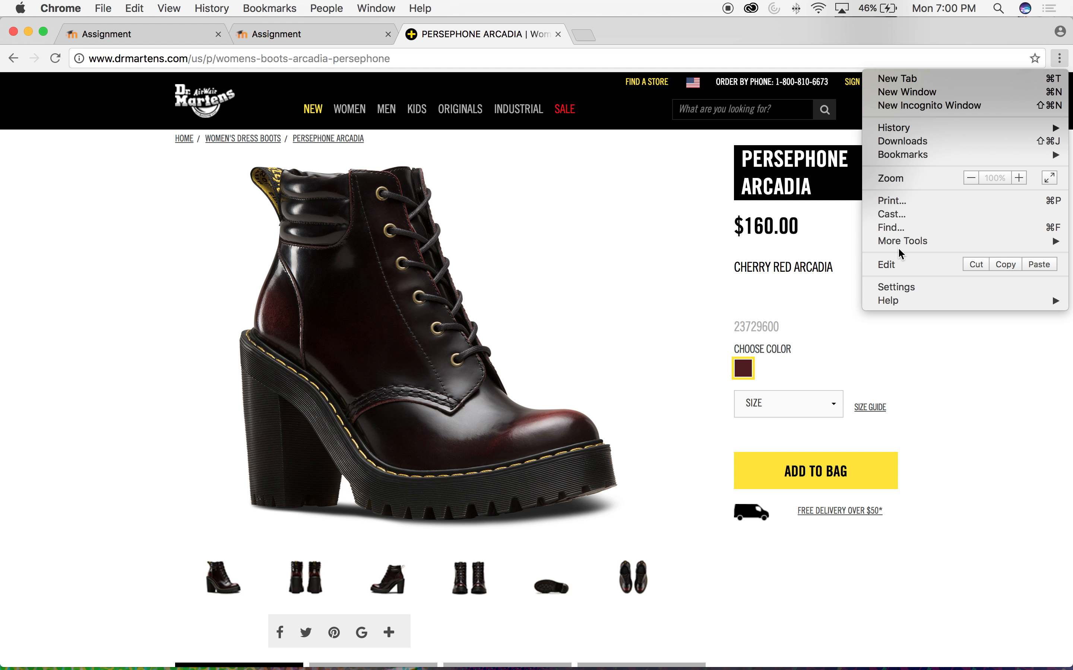
mouse_move(898, 244)
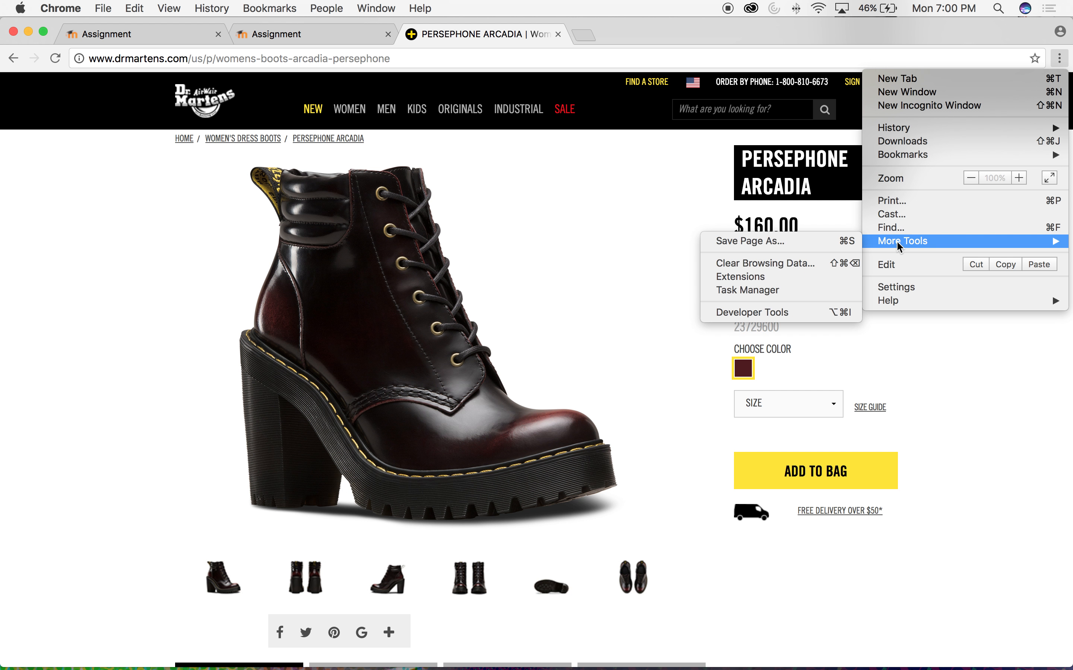
click(755, 312)
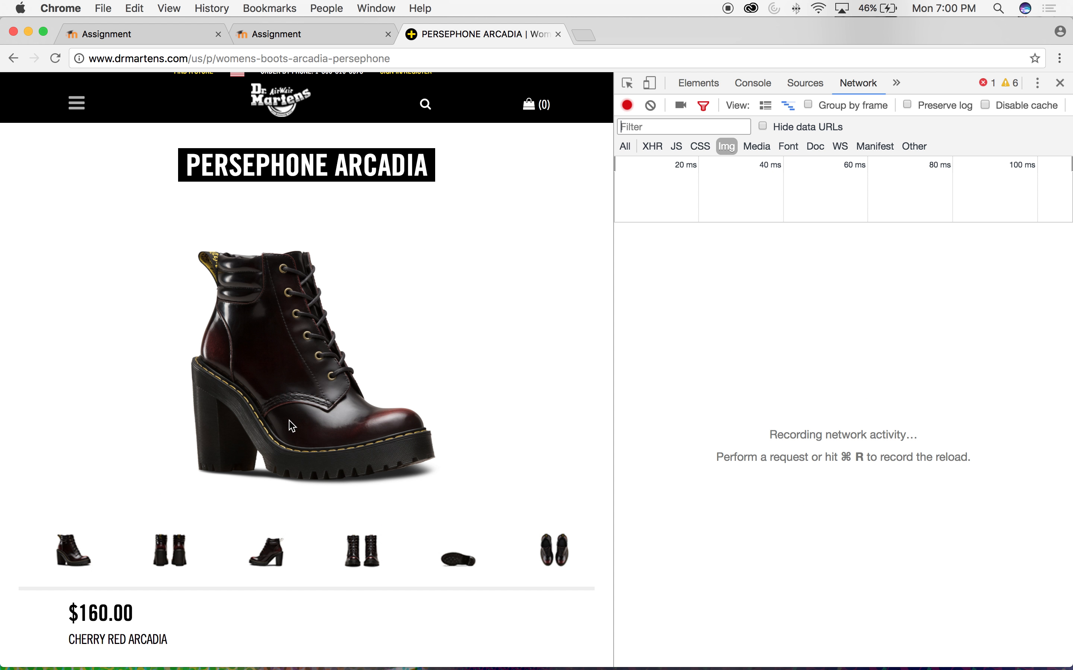
scroll(500, 310, down, 1)
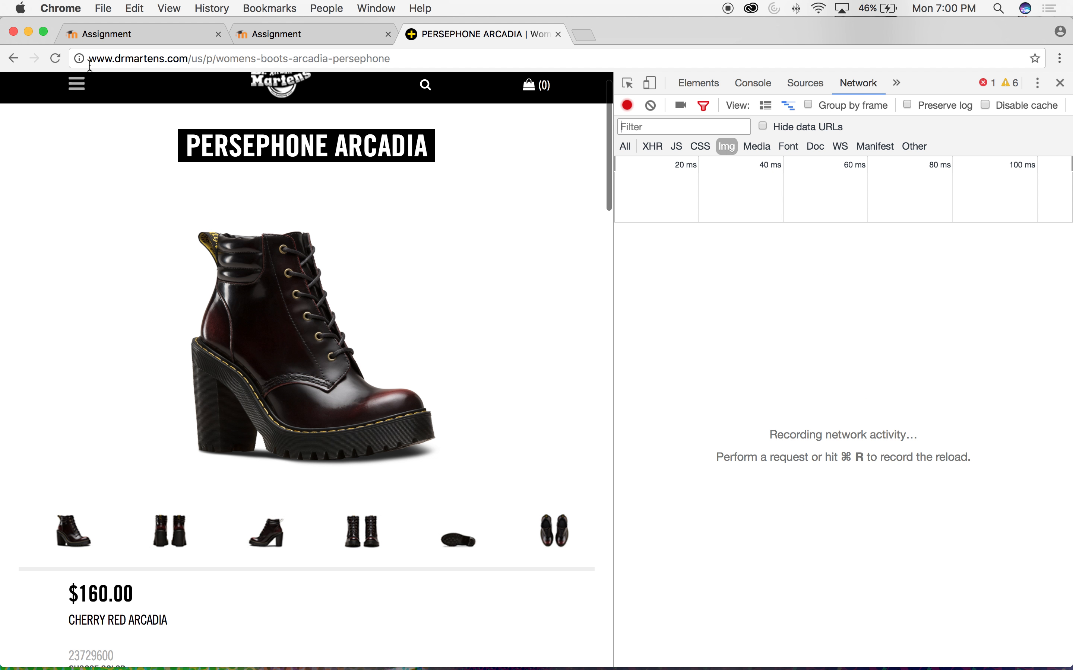
click(55, 60)
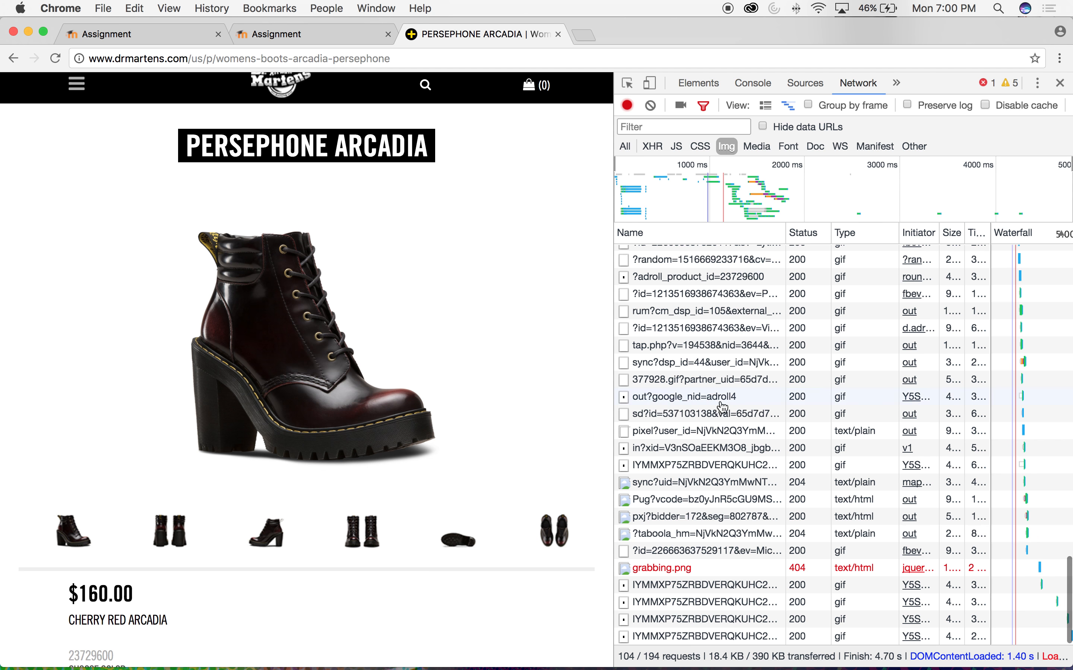
- Preview the boot image 21244001.jpg from the recorded image requests
scroll(716, 401, up, 3)
click(652, 501)
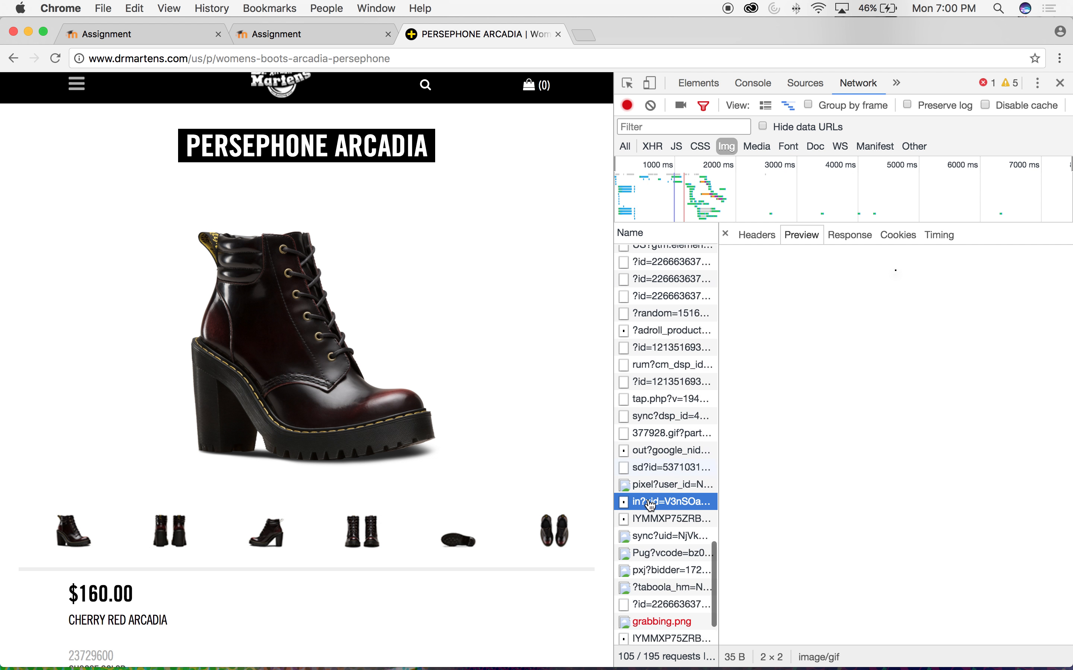
scroll(650, 505, up, 5)
click(628, 359)
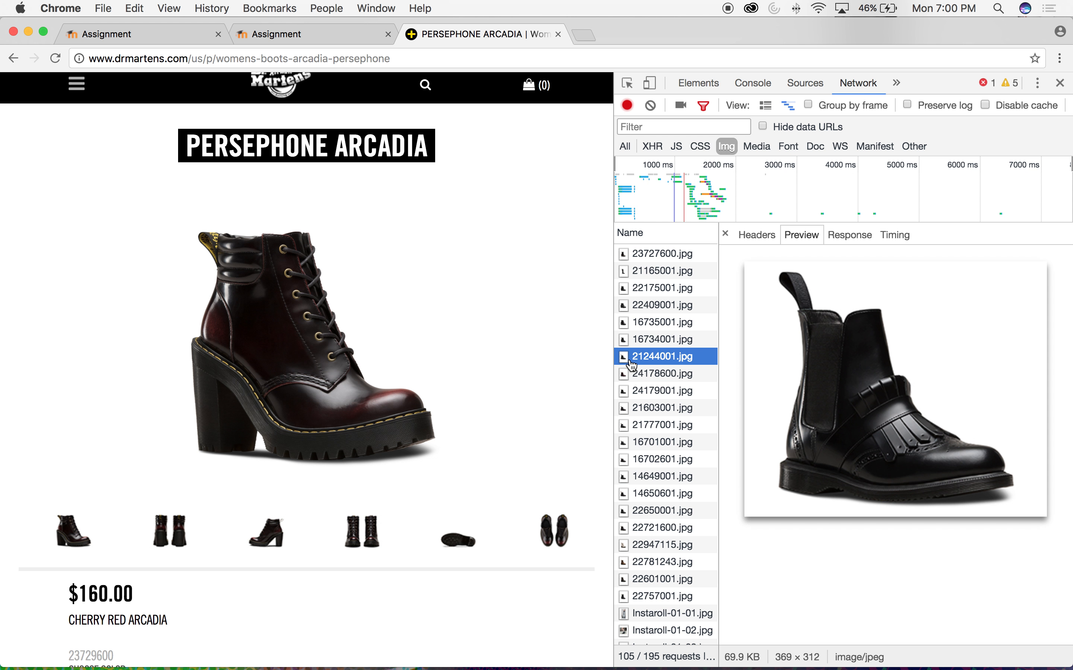
- Preview the boot images recorded before 21244001.jpg in the request list, back to chevron-left.png
scroll(636, 405, down, 2)
scroll(636, 405, up, 3)
key(Up)
key(Up)
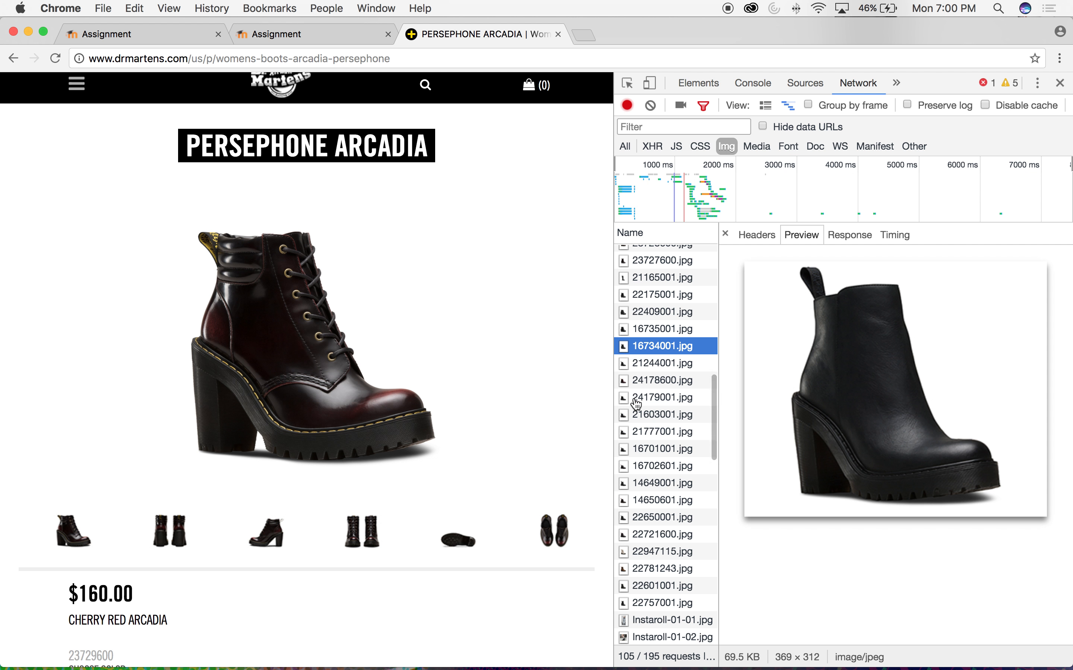
key(Up)
key(Up)
key(Up)
key(Up)
key(Up)
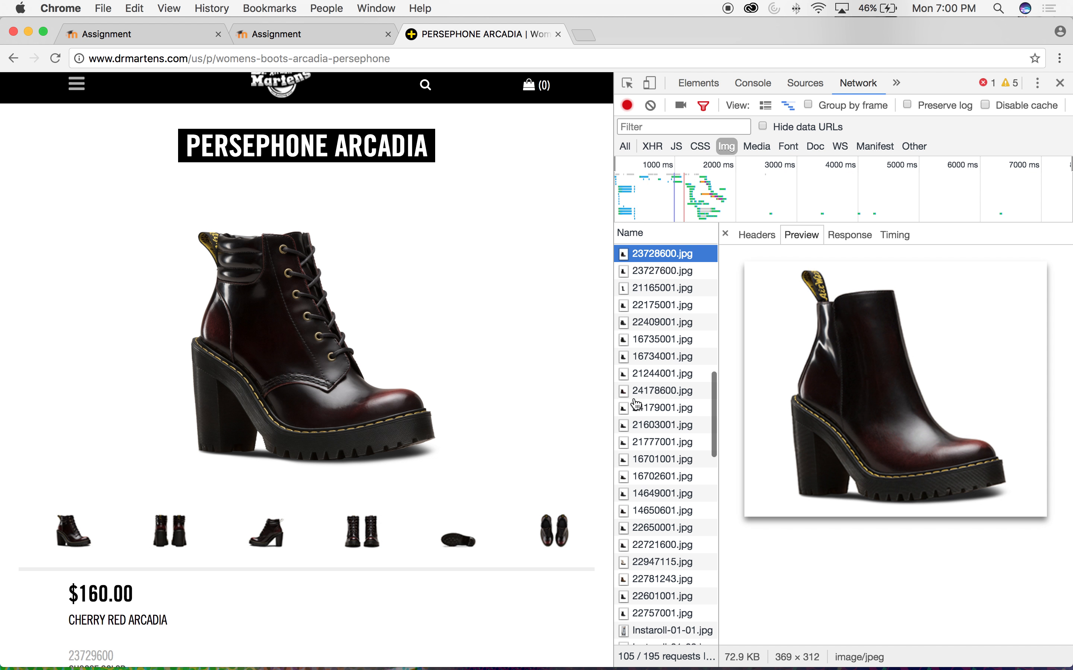
key(Down)
key(Up)
key(Up)
key(Up)
key(Up)
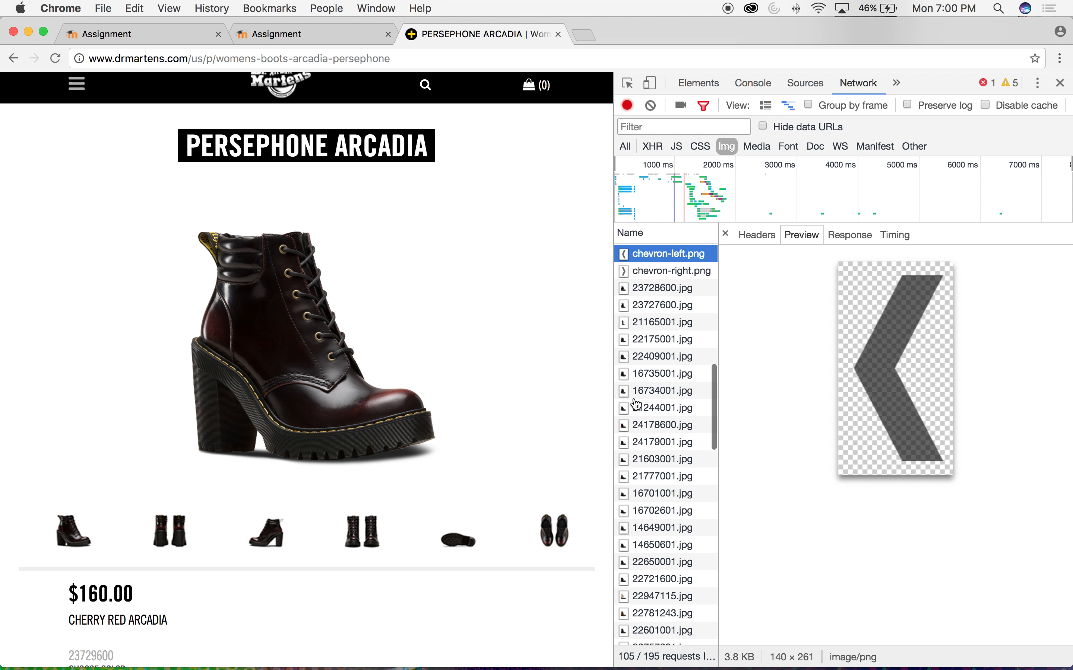
- Compare the small and large recorded versions of the 23729600 product images in the preview
key(Down)
key(Up)
key(Up)
key(Up)
key(Up)
key(Up)
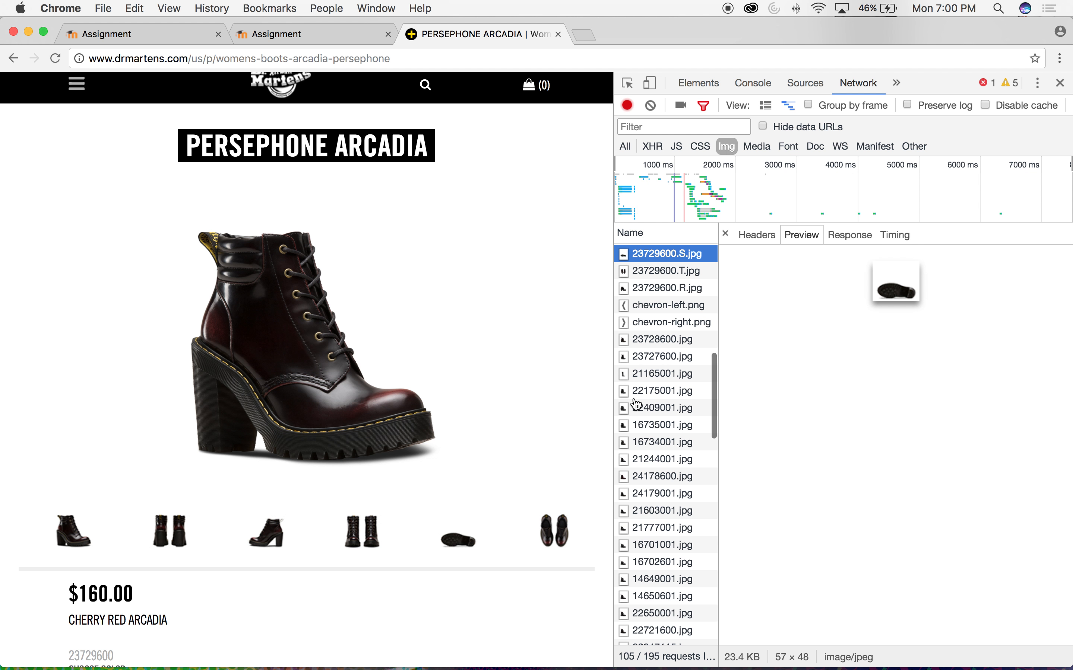
key(Up)
key(Up)
key(Up)
key(Up)
key(Down)
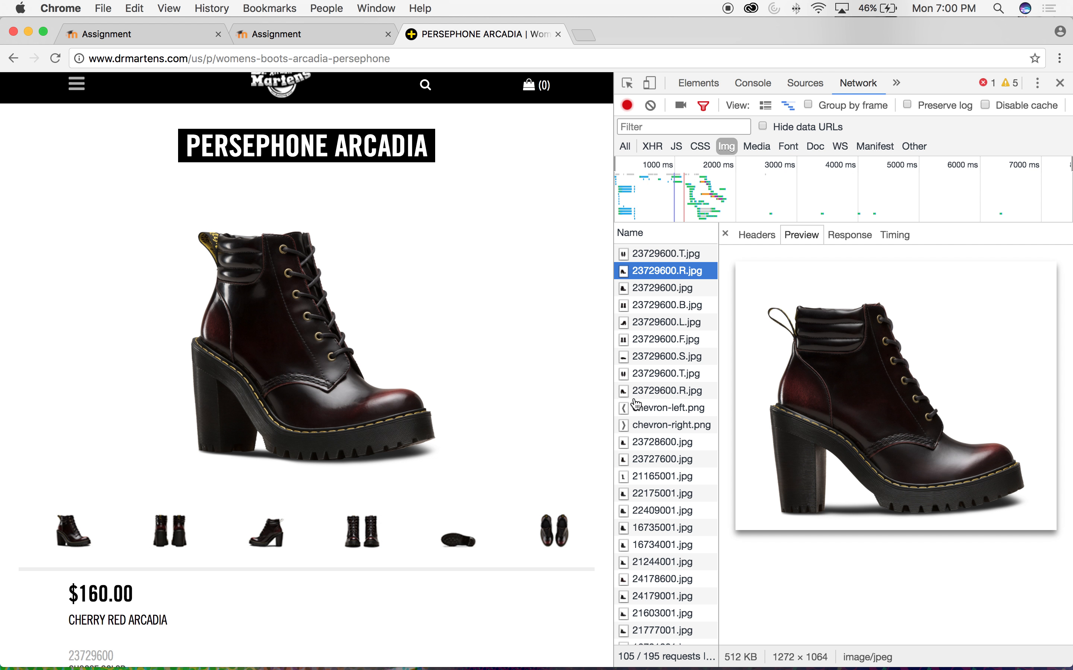
key(Down)
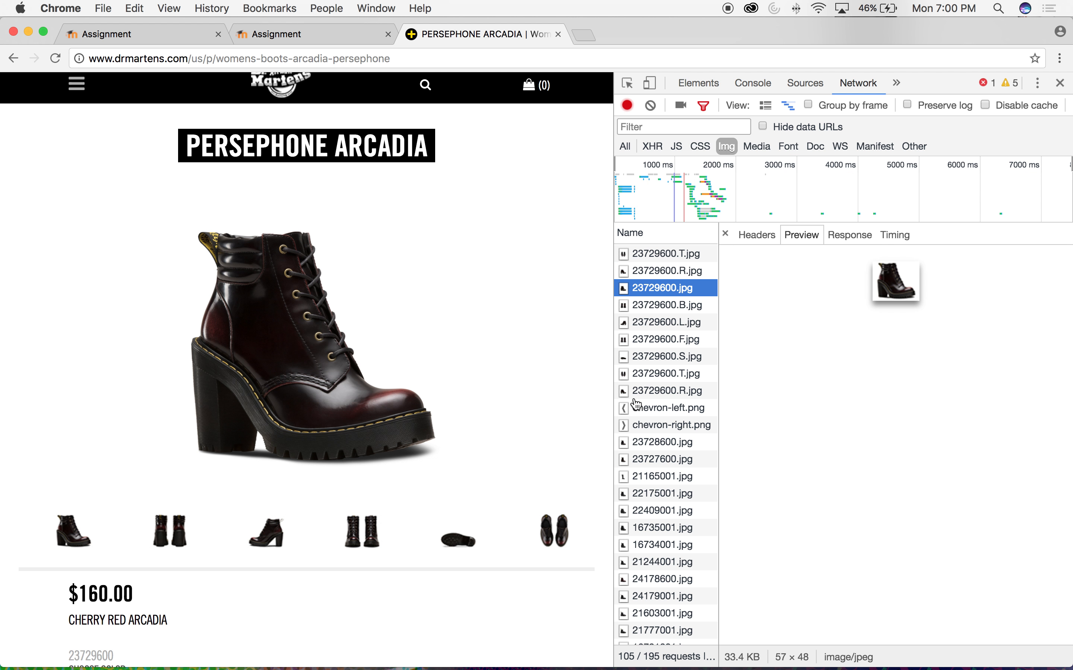
key(Up)
key(Down)
key(Up)
key(Down)
key(Down)
key(Down)
key(Down)
- Preview the earlier 23729600 requests one by one until reaching the large 23729600.jpg above original.png
key(Up)
key(Up)
key(Up)
key(Up)
key(Up)
key(Up)
key(Up)
key(Up)
key(Up)
key(Up)
key(Up)
key(Up)
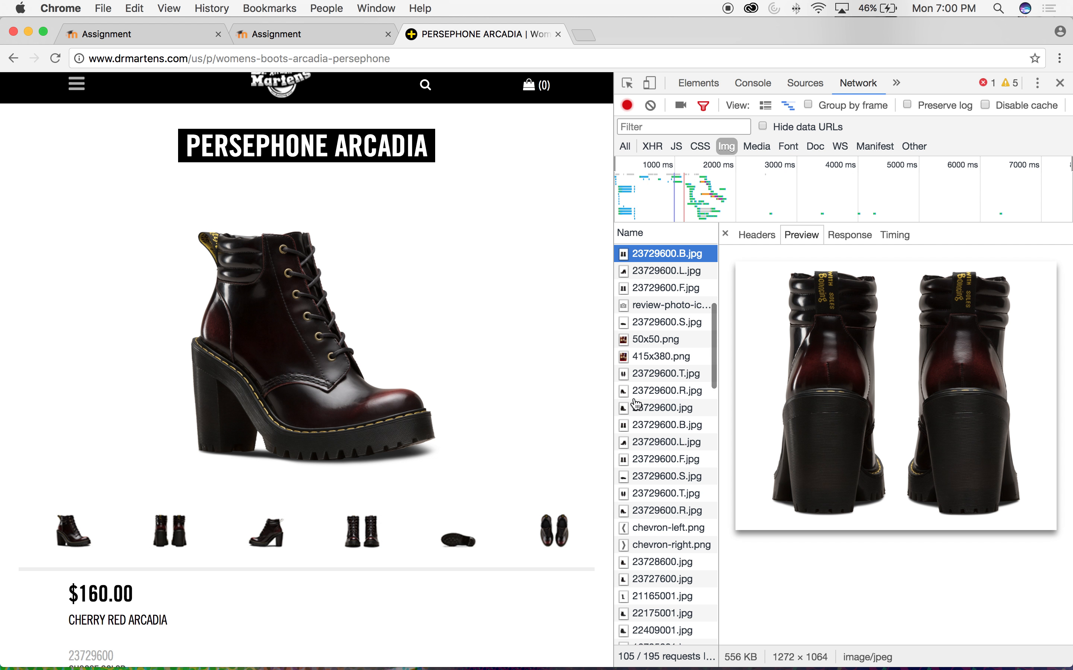
key(Up)
key(Up)
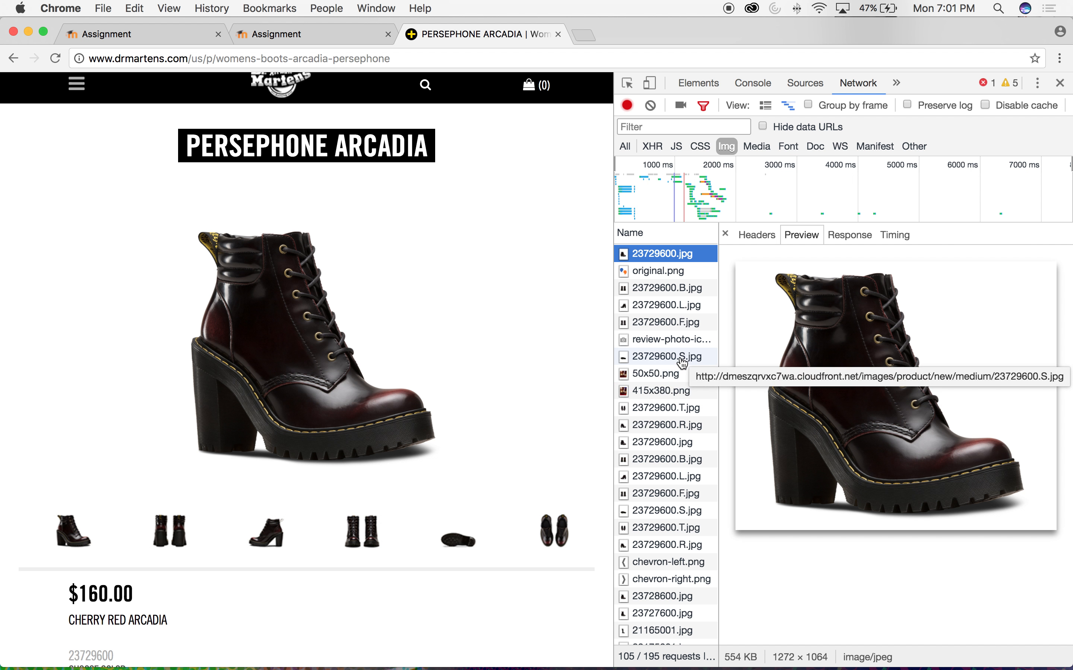
- Save the full-size 23729600.jpg from its own browser tab to the desktop and open it in Photoshop
double_click(666, 255)
drag(513, 25, 726, 19)
drag(629, 293, 363, 661)
- Check the boot photo's pixel dimensions and resolution with Image Size
click(292, 7)
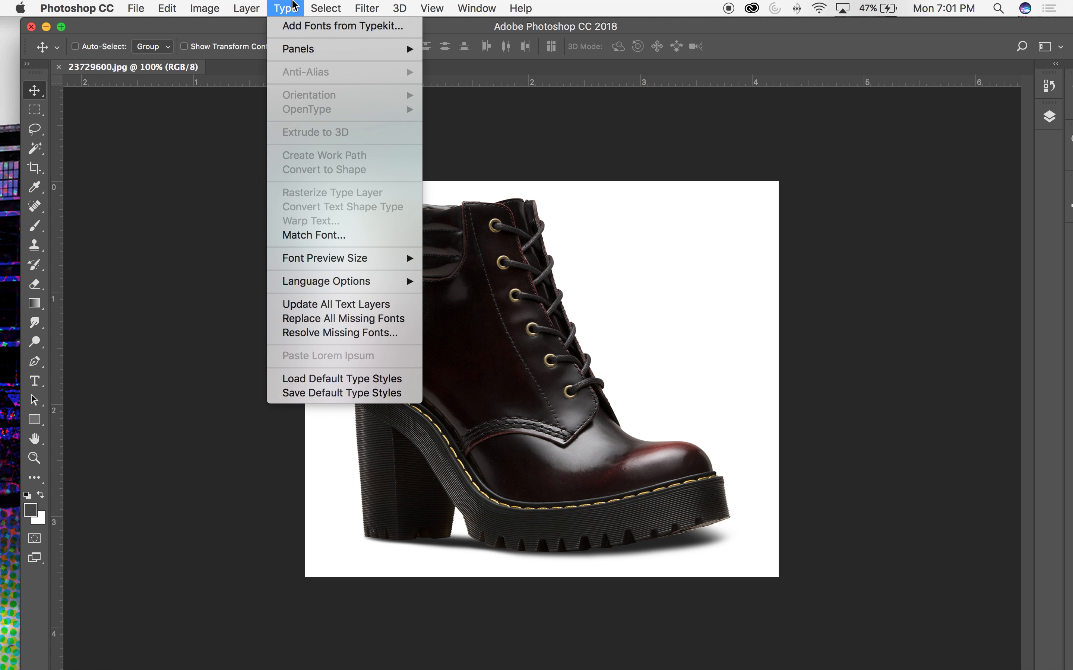
mouse_move(205, 8)
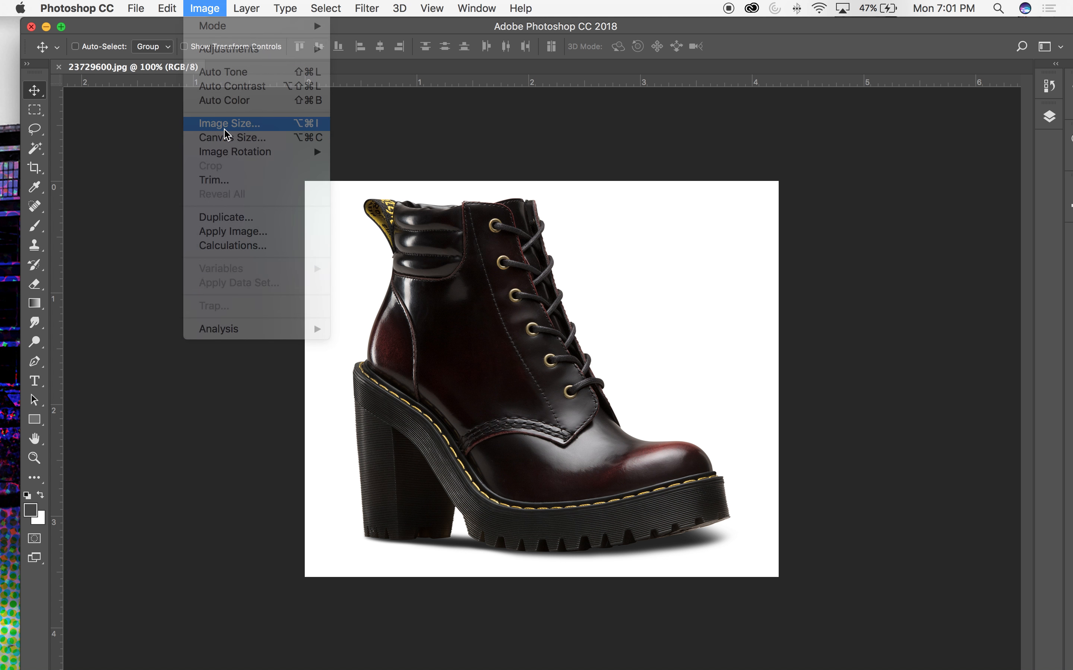
click(226, 126)
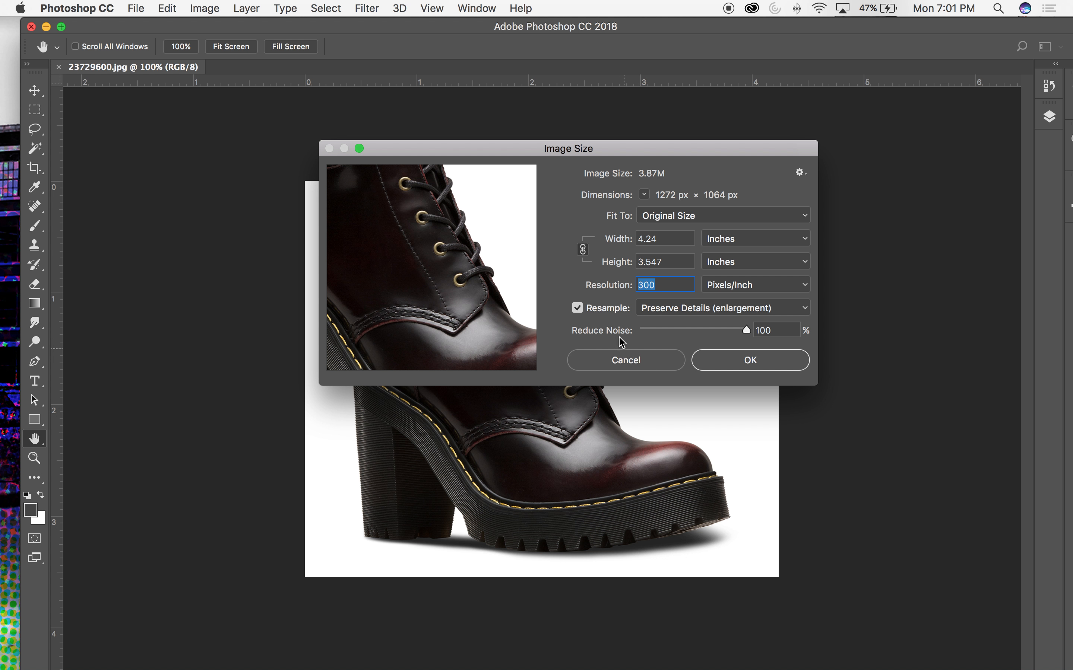
click(613, 367)
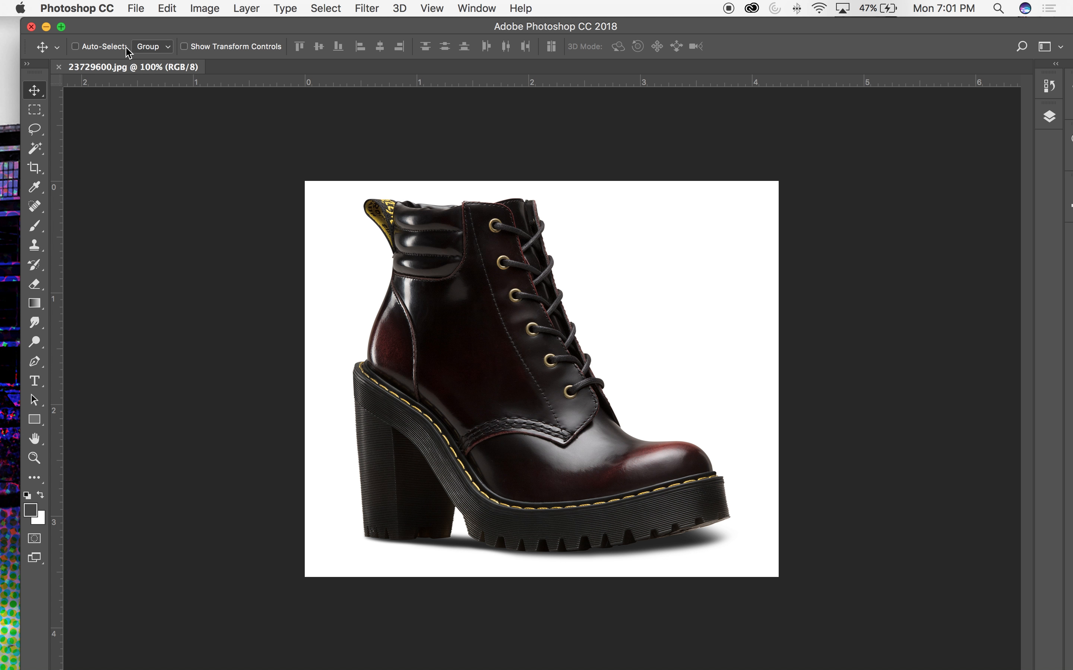
- Close the boot photo and minimize Photoshop, then return to Chrome and close the tab showing the full-size image
click(59, 67)
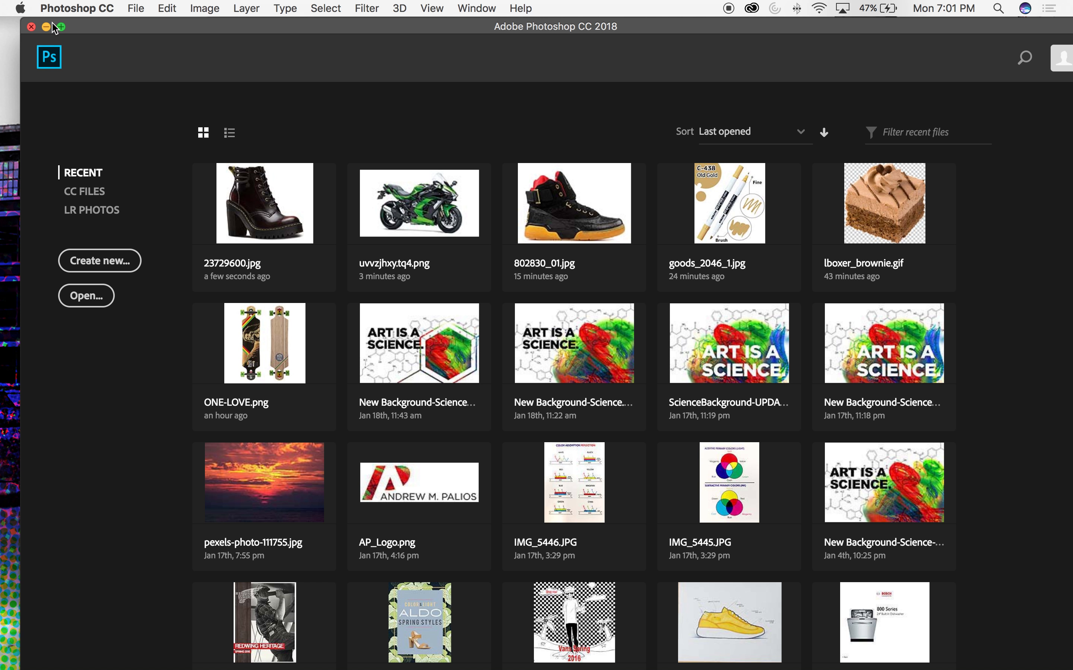
click(47, 27)
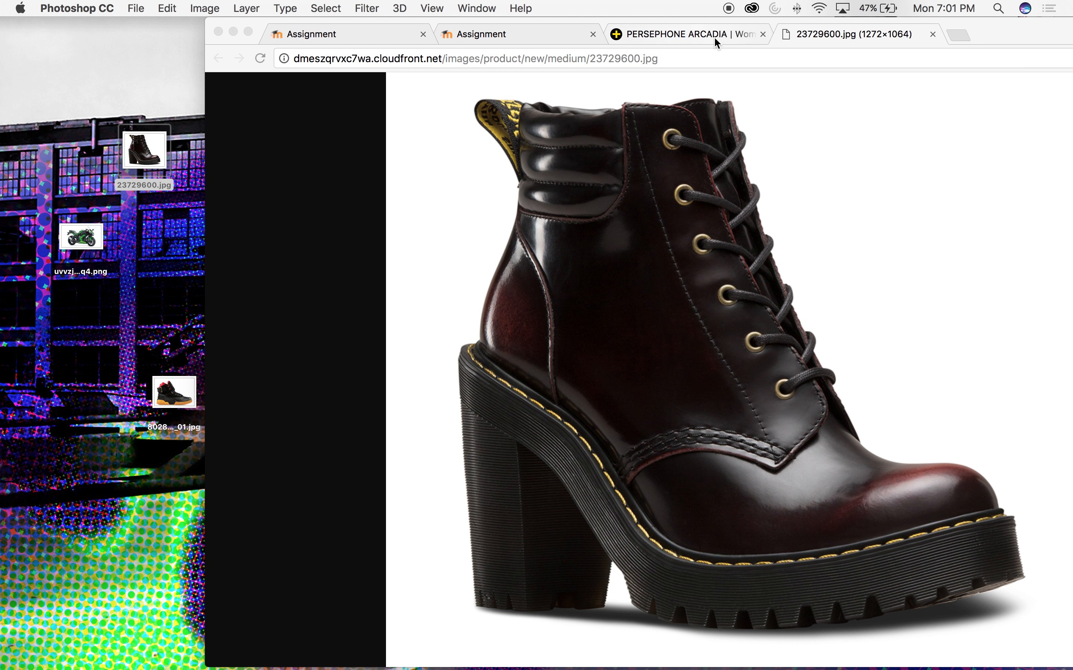
drag(1035, 44, 863, 14)
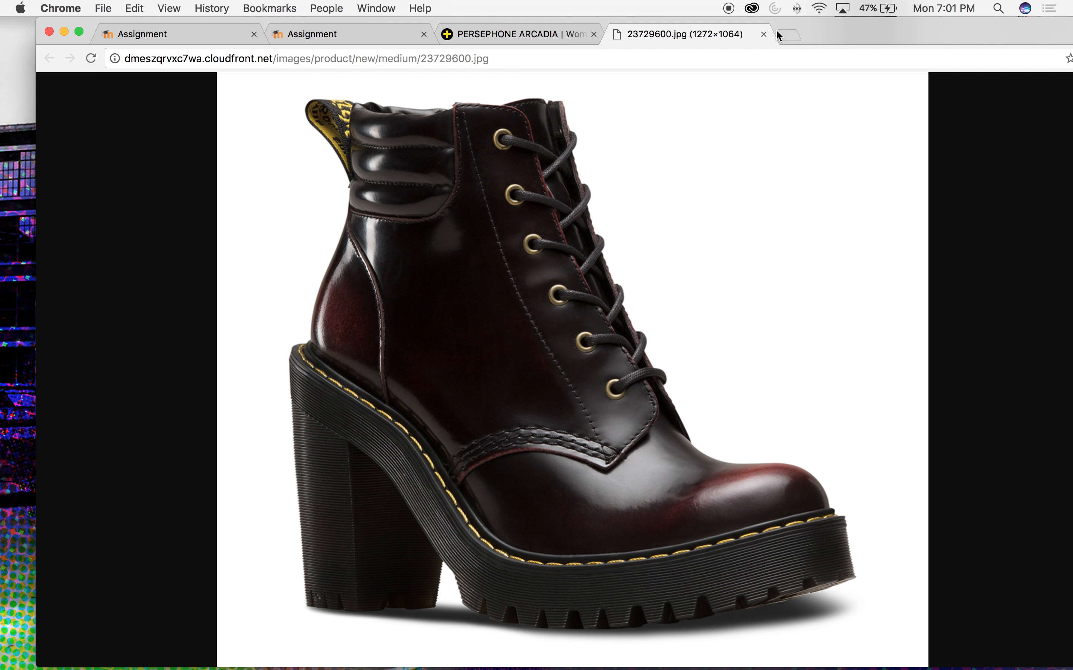
click(763, 34)
- Preview logo.png and the neighbouring country flag images in the recorded requests
scroll(683, 284, up, 3)
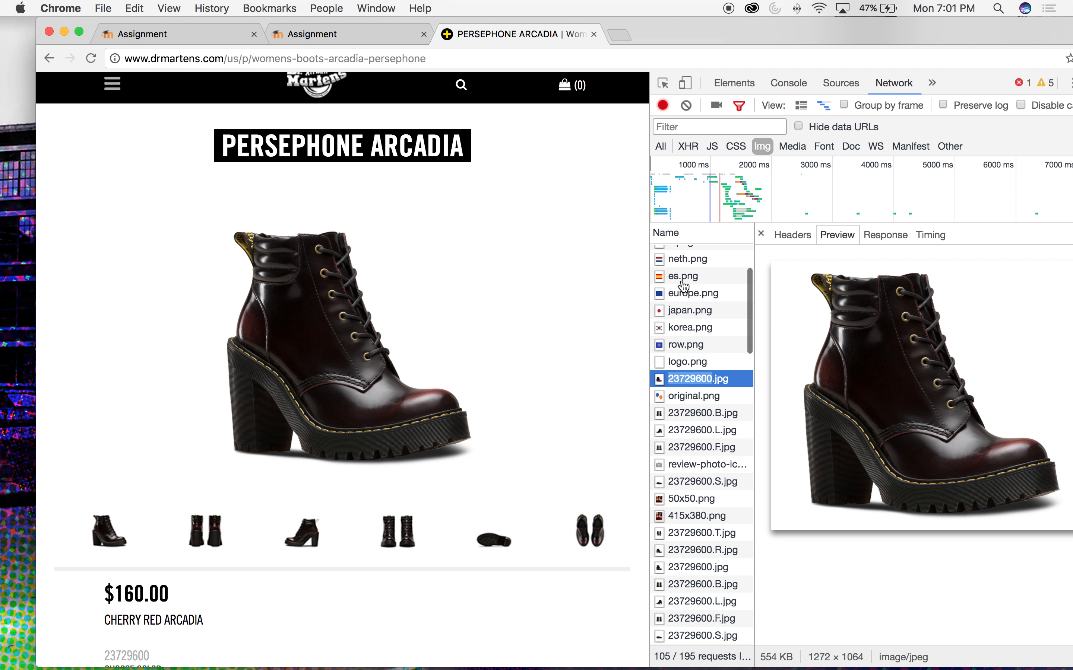
click(683, 361)
key(Up)
key(Up)
key(Up)
key(Up)
key(Up)
key(Up)
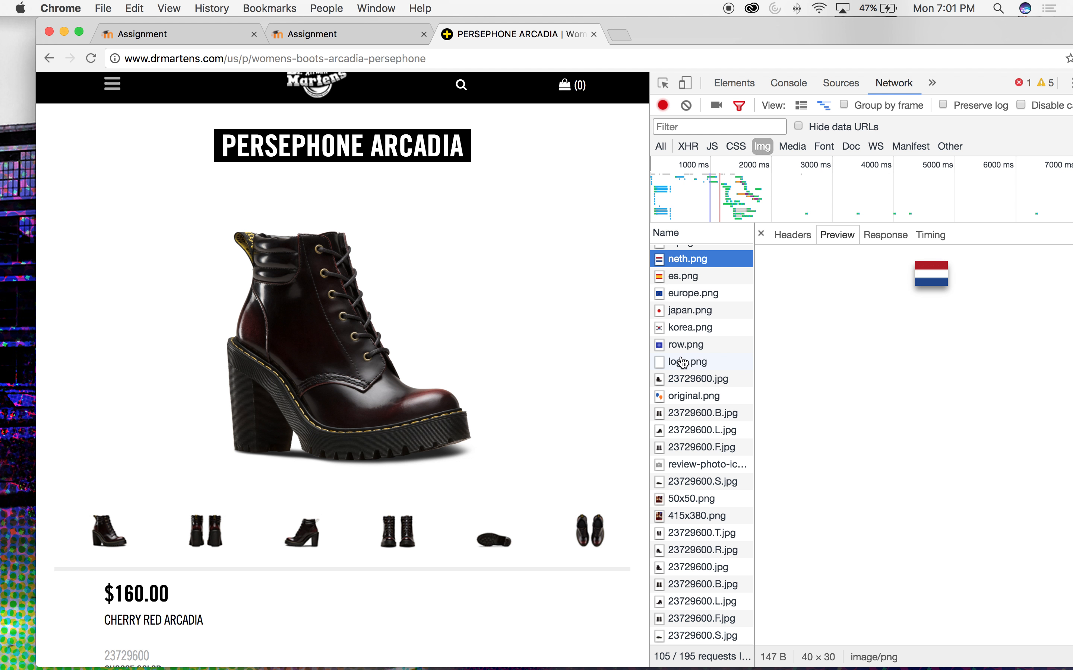
key(Up)
key(Up)
key(Up)
key(Down)
key(Down)
key(Down)
key(Down)
key(Down)
key(Down)
key(Down)
key(Down)
key(Up)
key(Up)
key(Up)
key(Up)
key(Up)
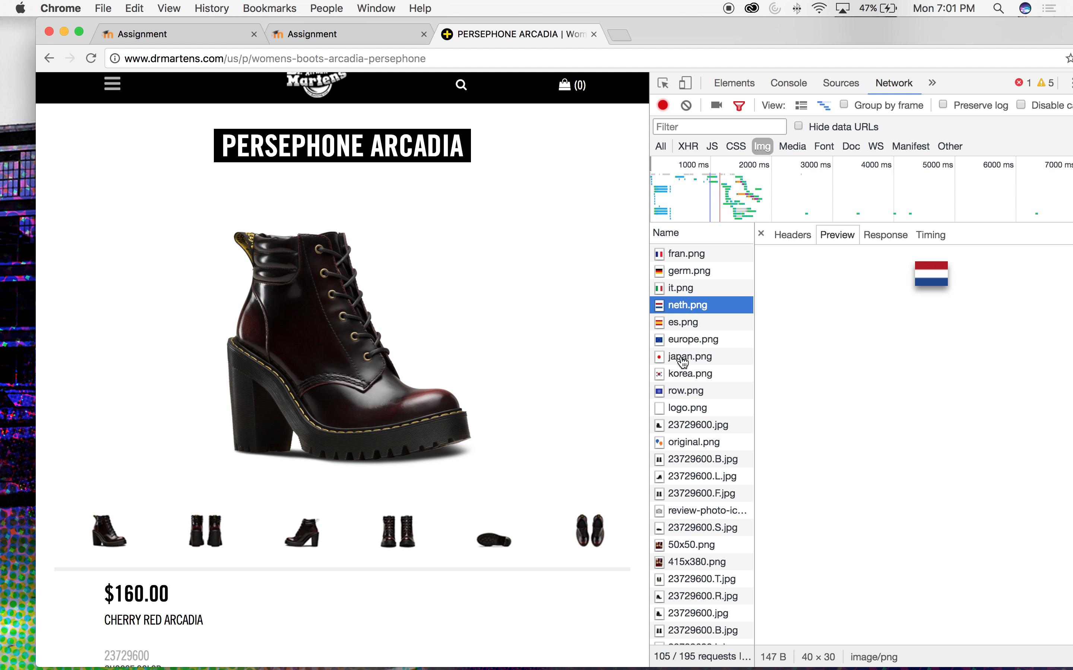
- Preview the remaining flag images up to the start of the list and return to the large 23729600.jpg
key(Up)
key(Up)
key(Up)
key(Up)
key(Up)
key(Down)
key(Down)
key(Down)
key(Down)
key(Down)
key(Down)
key(Down)
key(Down)
key(Down)
key(Down)
key(Down)
key(Down)
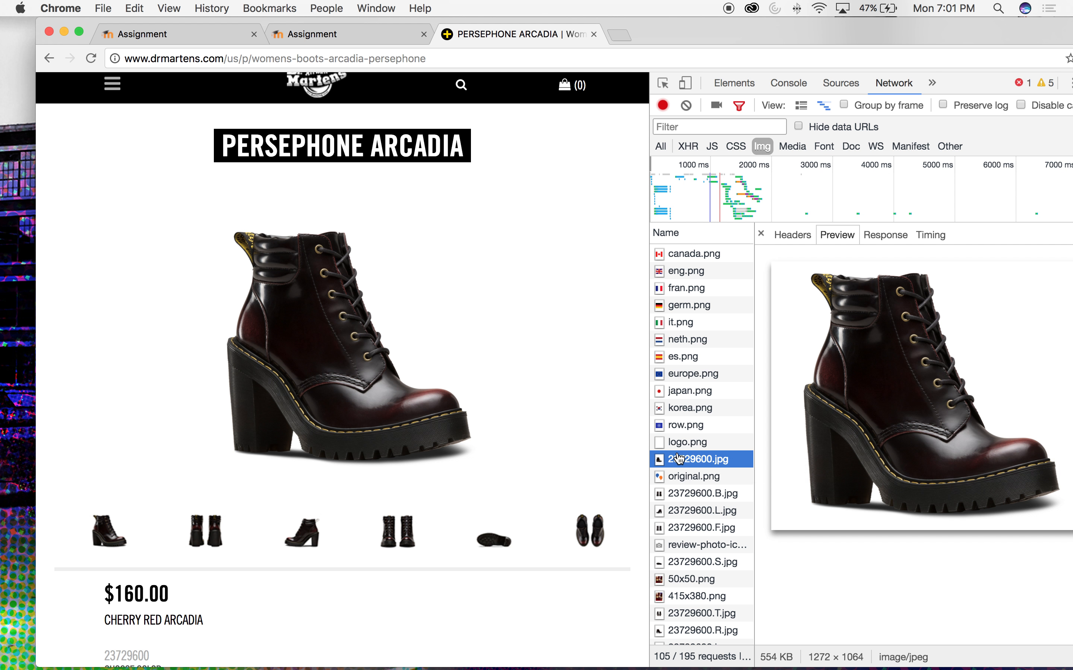
- Look through the newest recorded requests and the Persephone Arcadia product description, and return to the beginning of the page
click(450, 188)
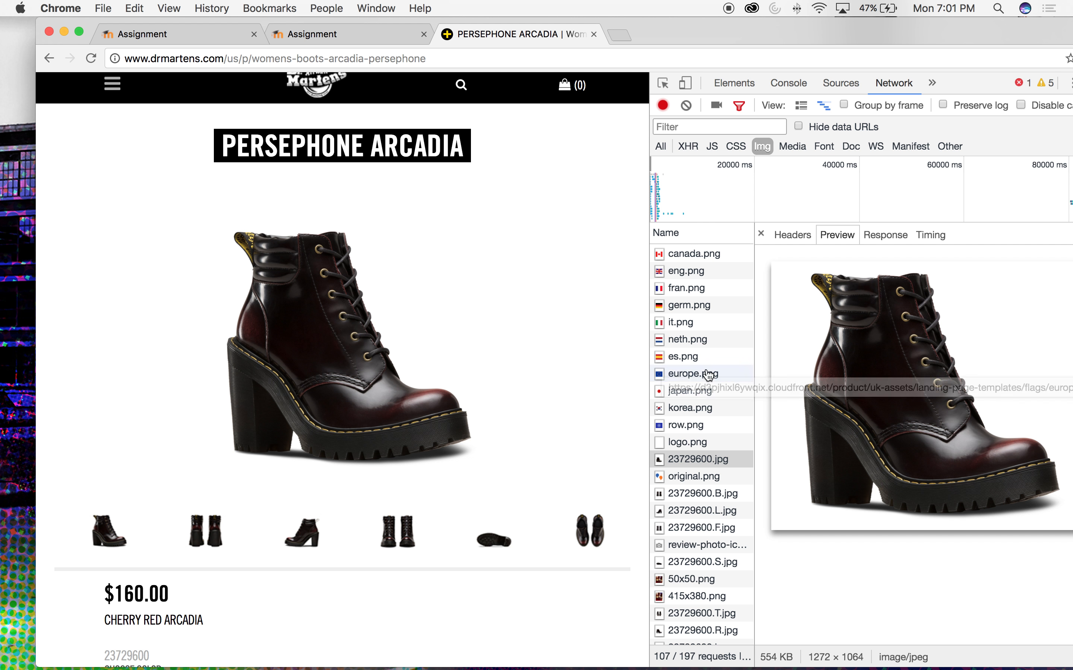
scroll(681, 375, down, 10)
scroll(505, 289, down, 3)
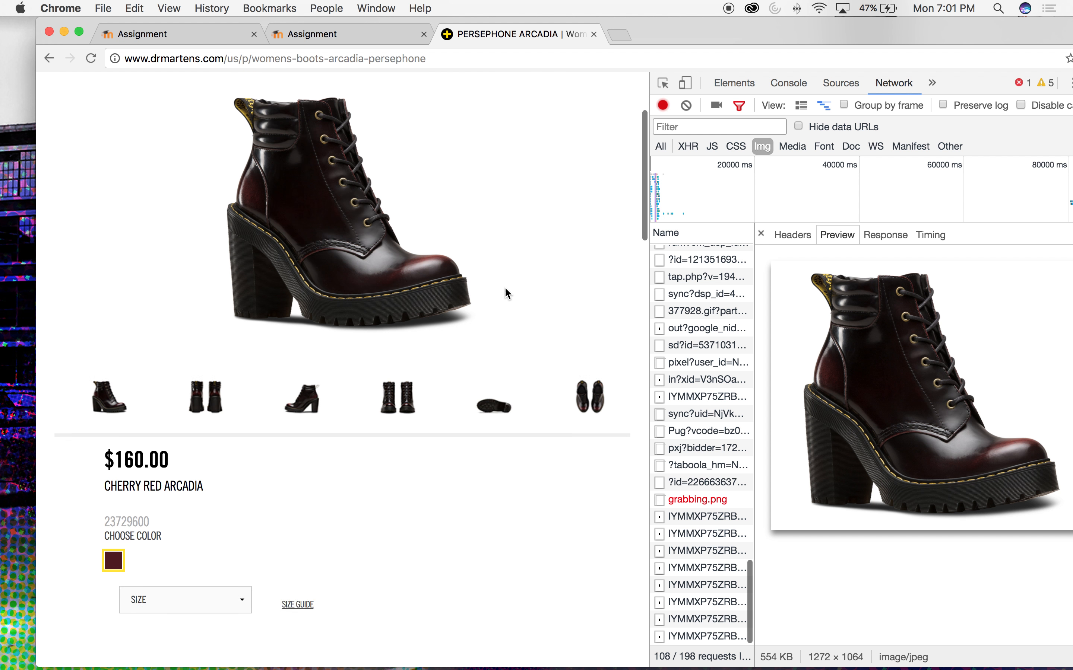
scroll(506, 289, down, 15)
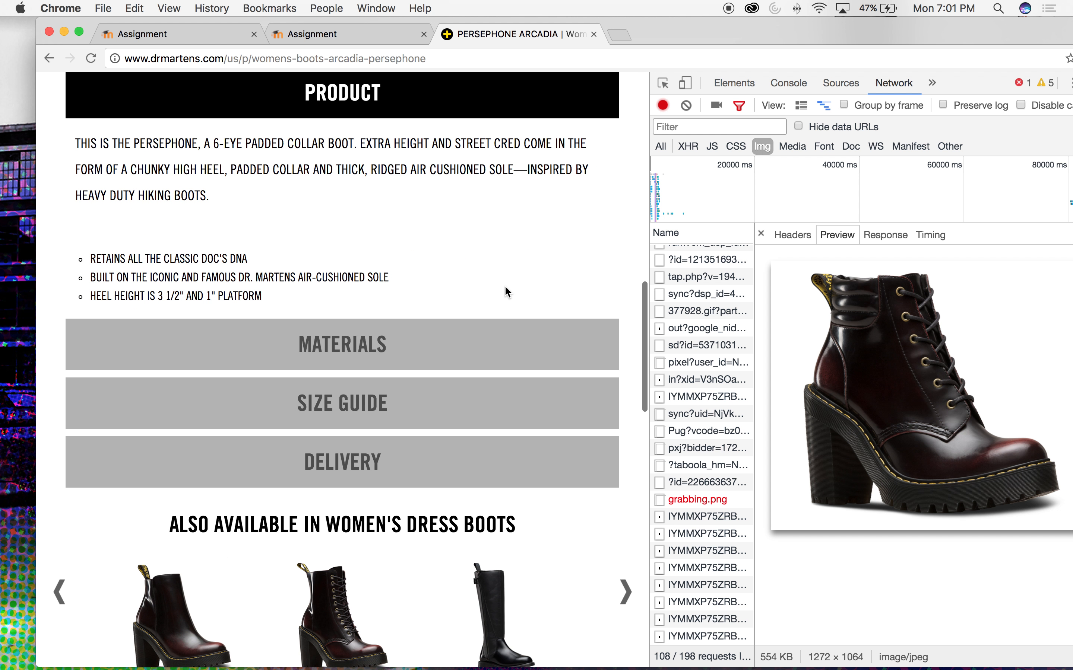
scroll(505, 287, up, 18)
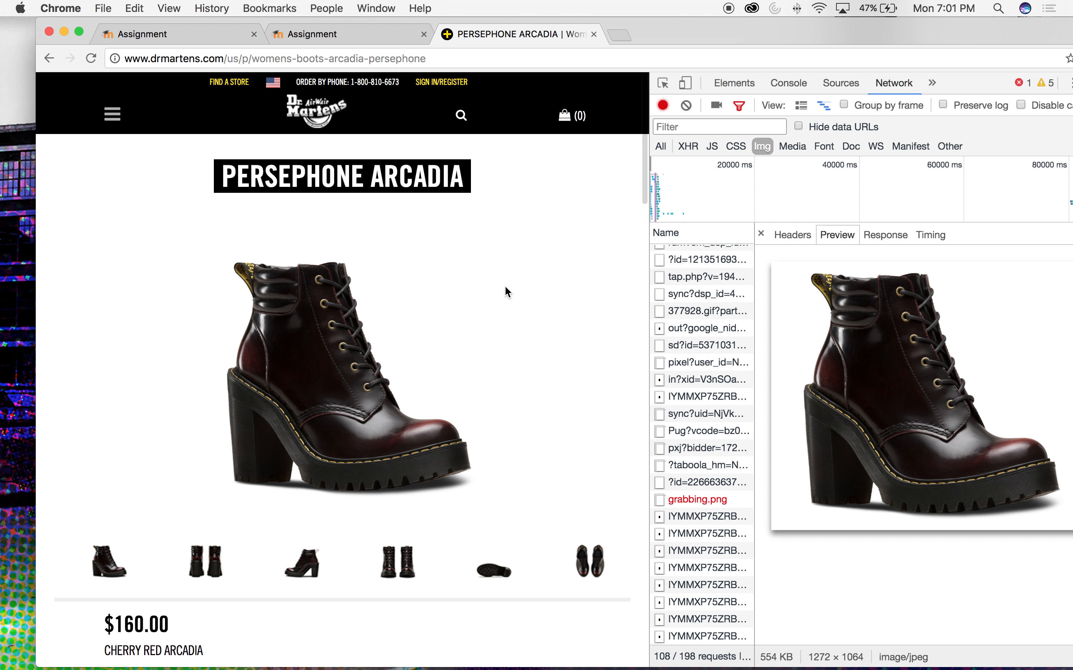
scroll(505, 284, up, 2)
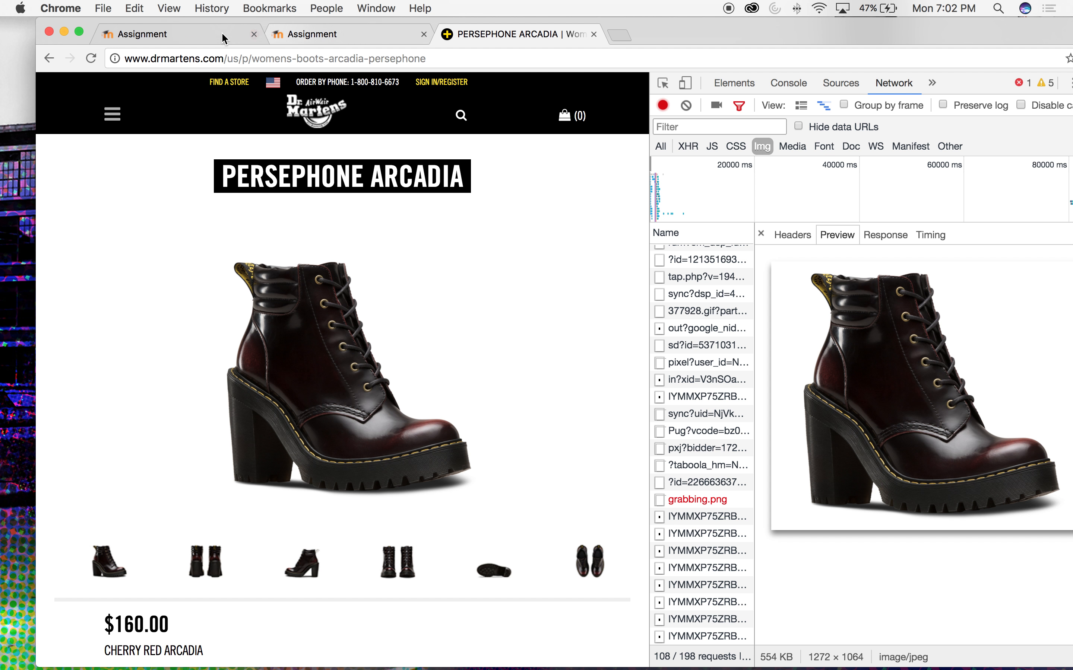
- Review the Shoe/Product Catalog Proposal assignment brief and the brand websites in its submissions list
click(211, 34)
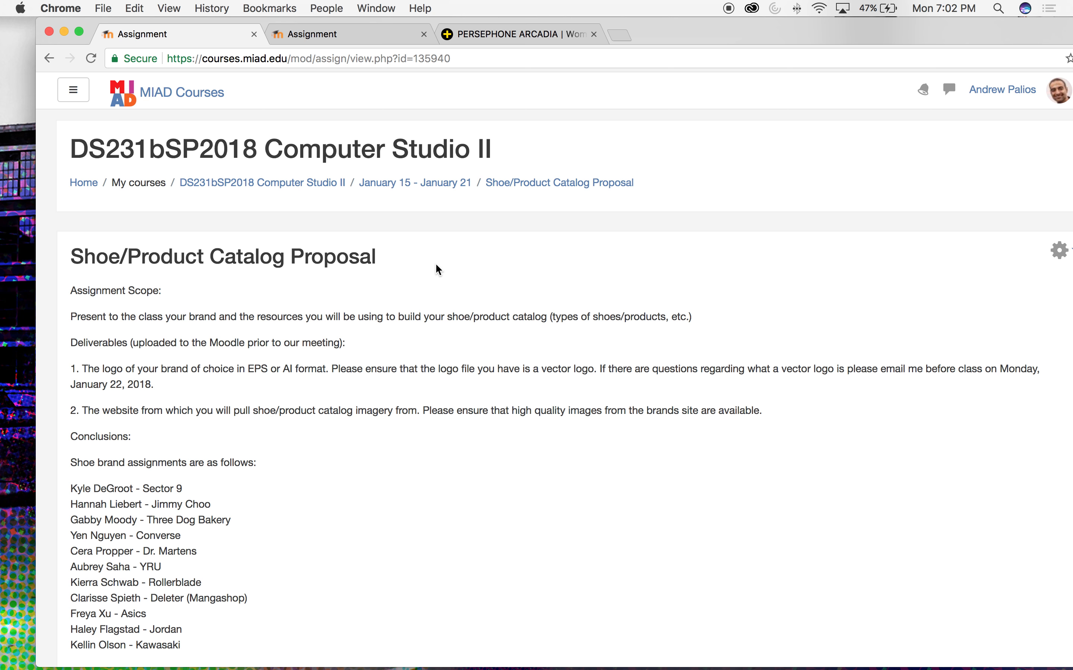
click(325, 34)
scroll(303, 448, down, 6)
scroll(302, 450, down, 8)
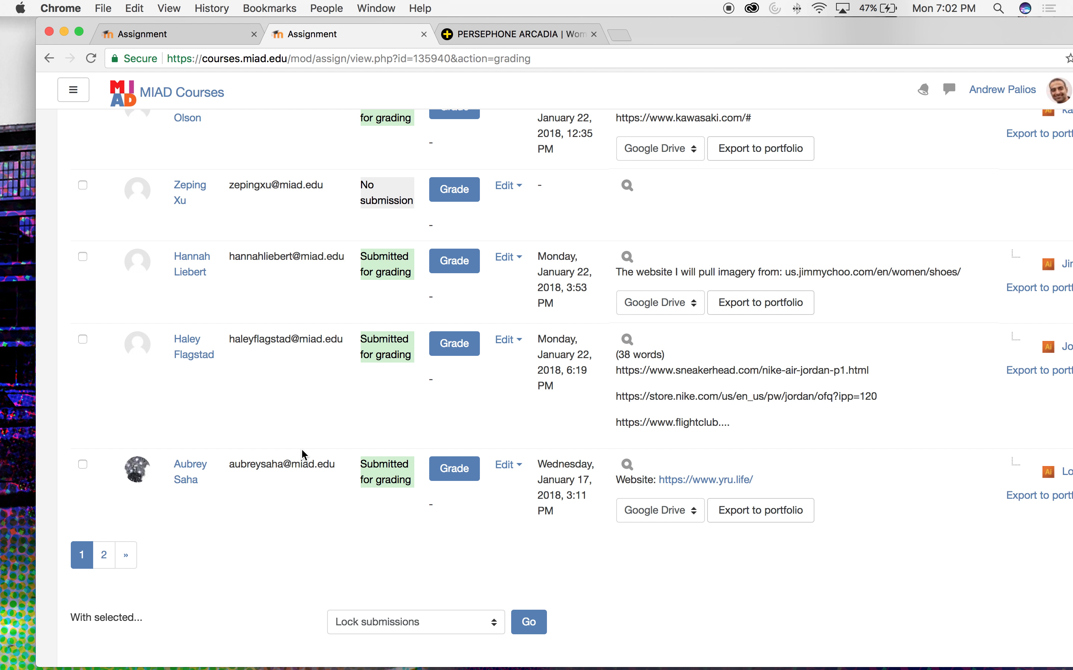
scroll(301, 449, down, 4)
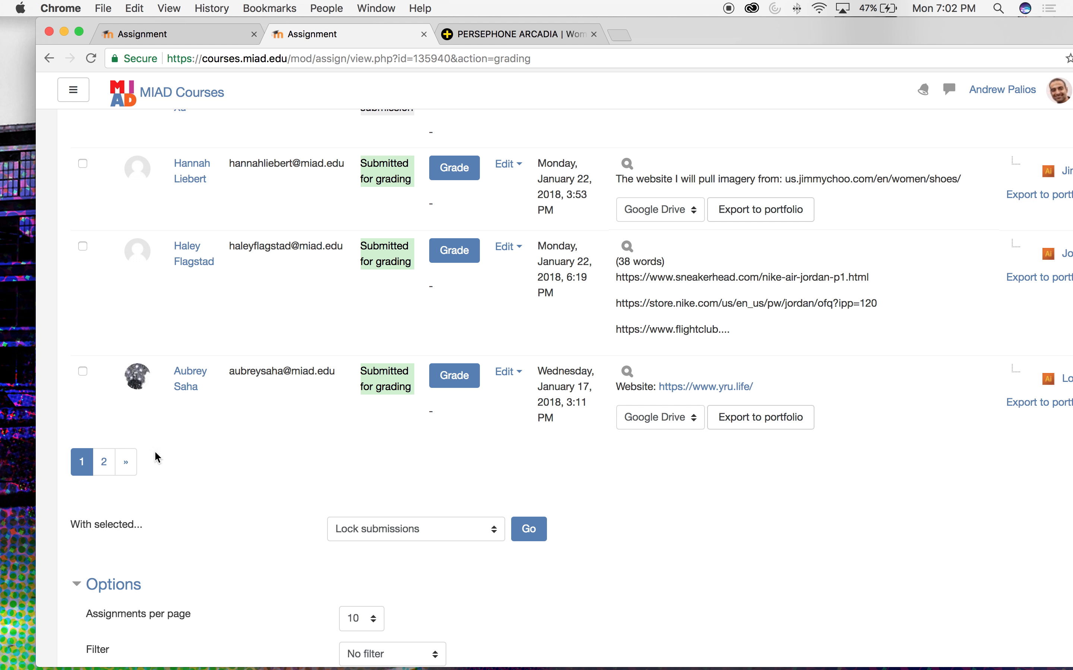
scroll(464, 395, up, 15)
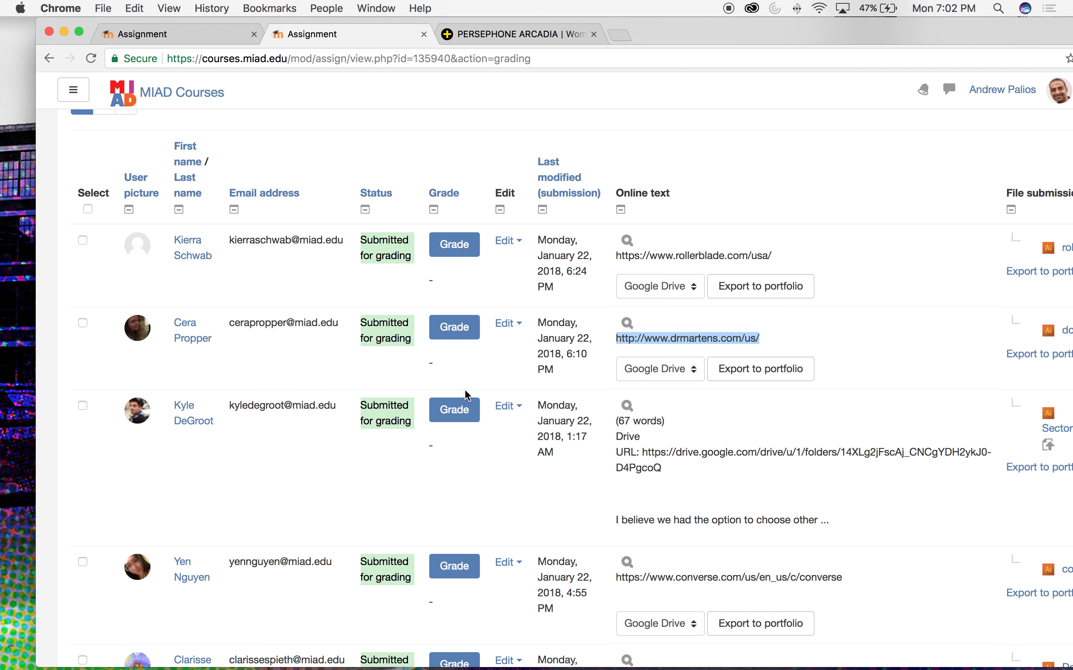
scroll(464, 395, up, 2)
drag(771, 298, 621, 293)
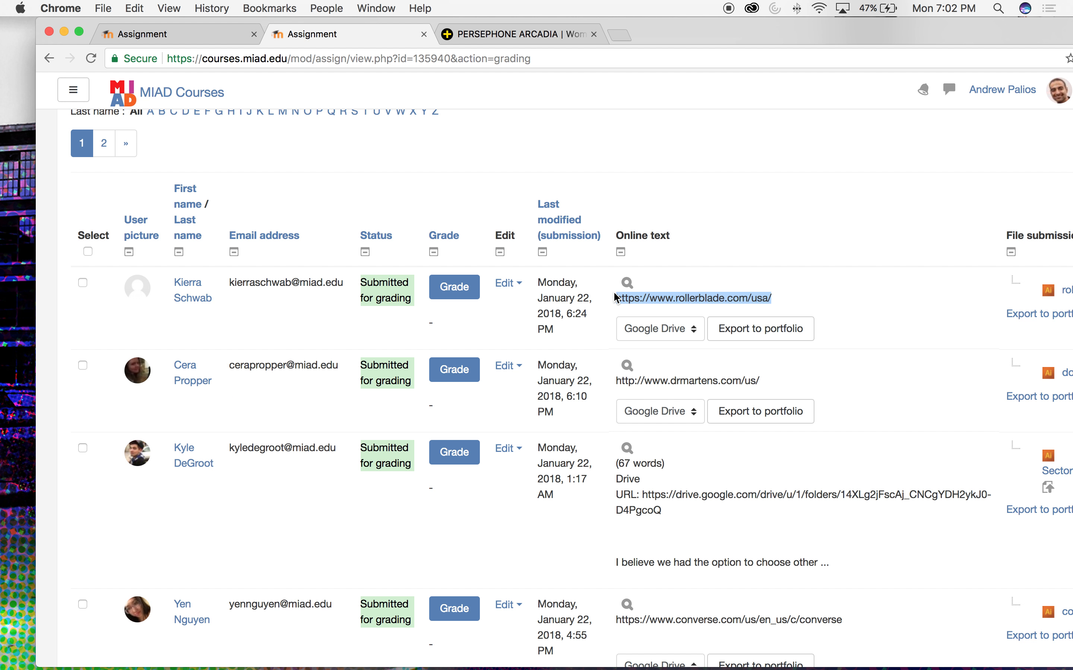
click(487, 33)
click(458, 63)
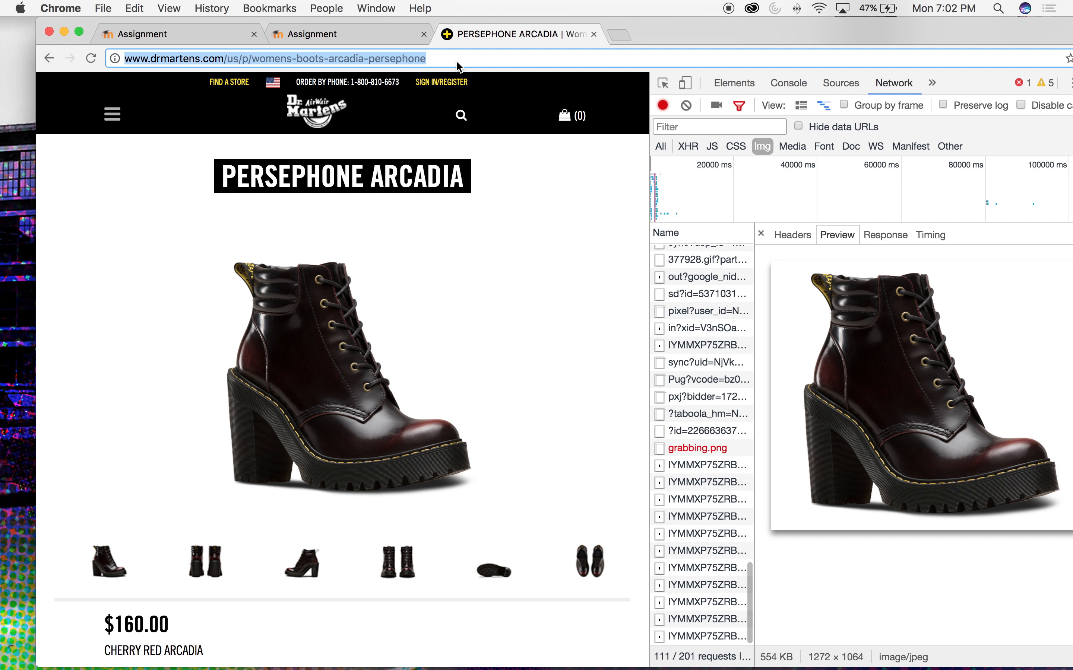
text(https://www.rollerblade.com/usa/)
key(Return)
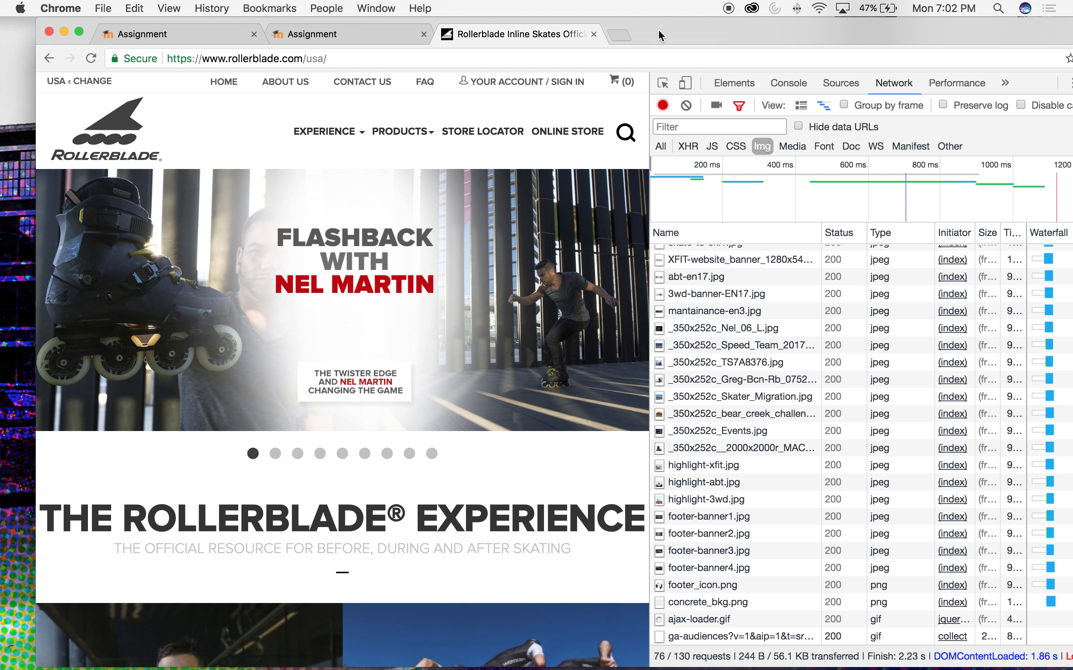
- Bring the whole developer tools pane into view and preview the second mqdefault.jpg among the Rollerblade image requests
drag(677, 30, 652, 24)
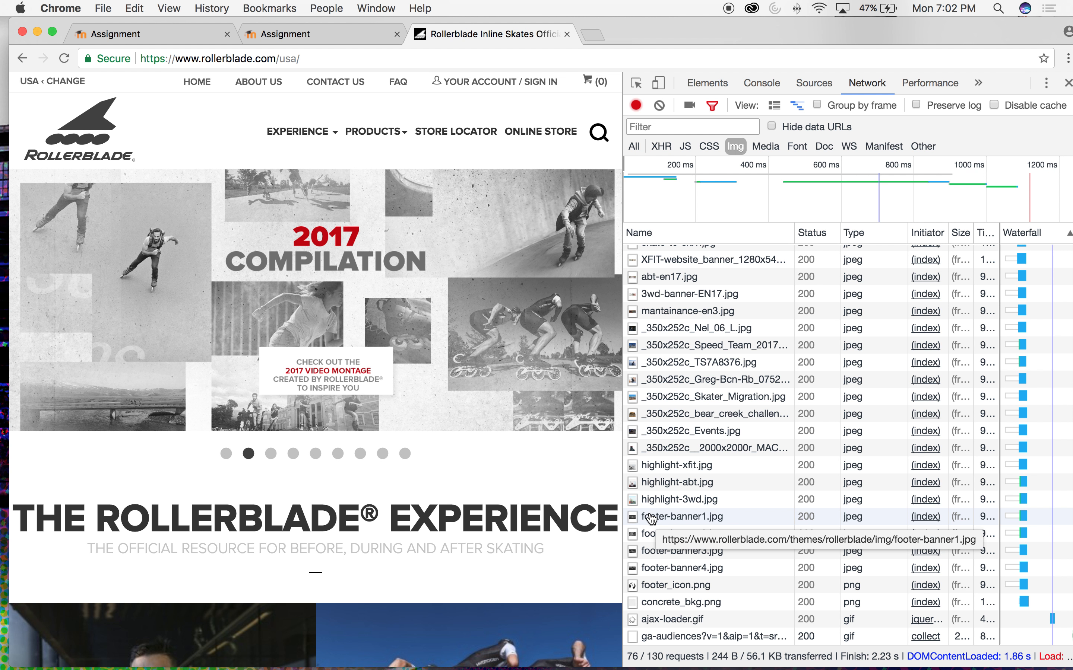
scroll(650, 515, up, 10)
click(669, 271)
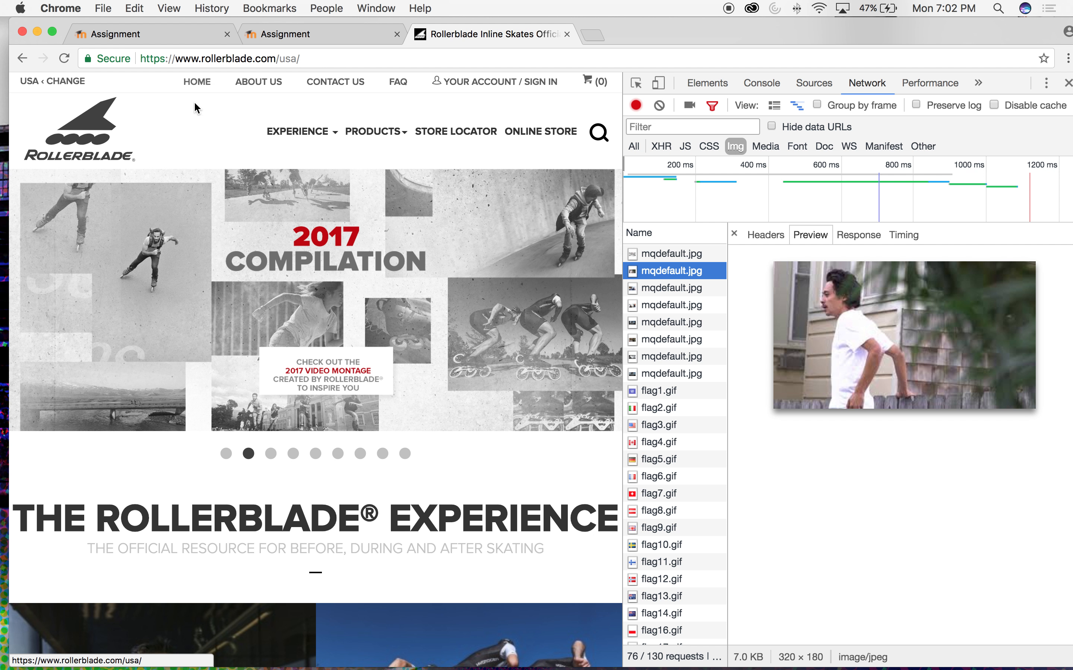
- Browse to the Skates category of the Rollerblade products and open the Tempest 125 3WD product page
right_click(394, 133)
click(211, 131)
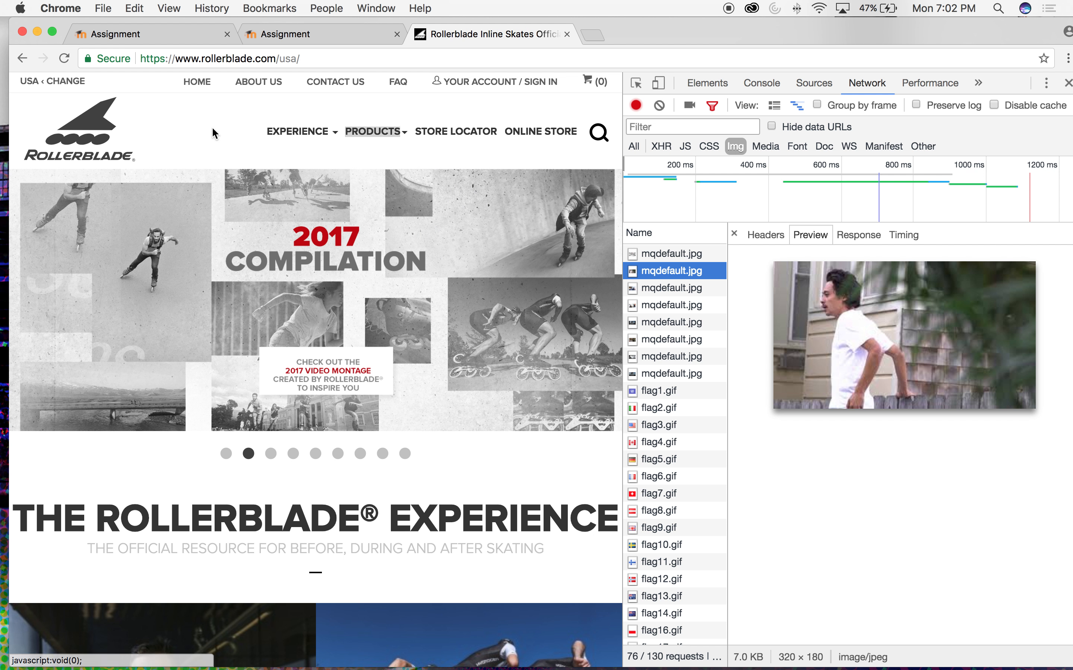
click(373, 133)
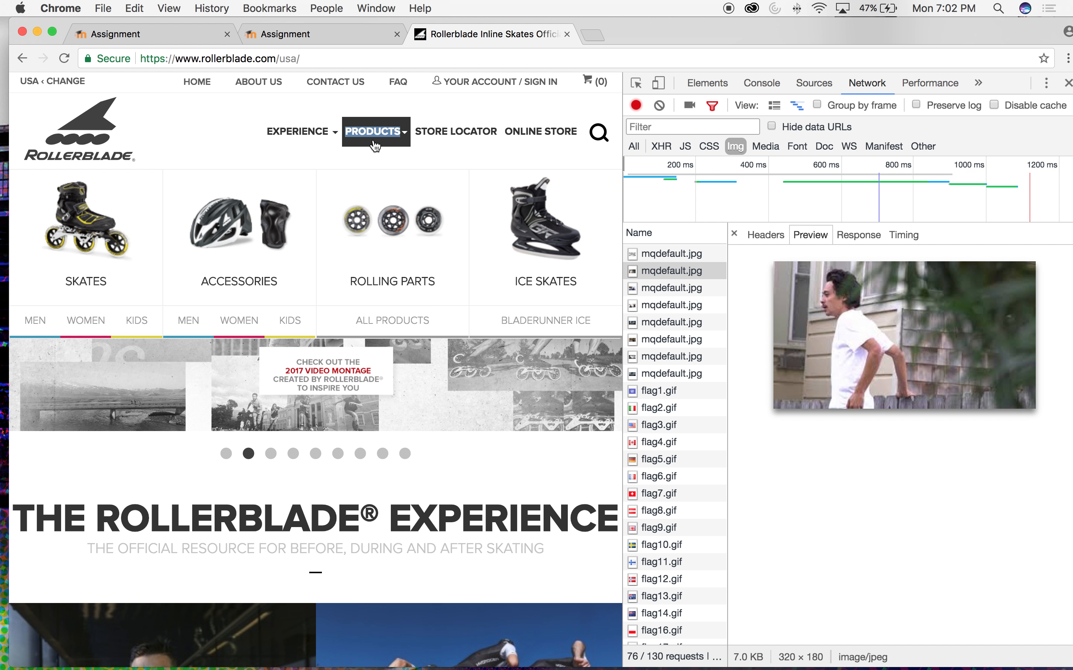
click(122, 228)
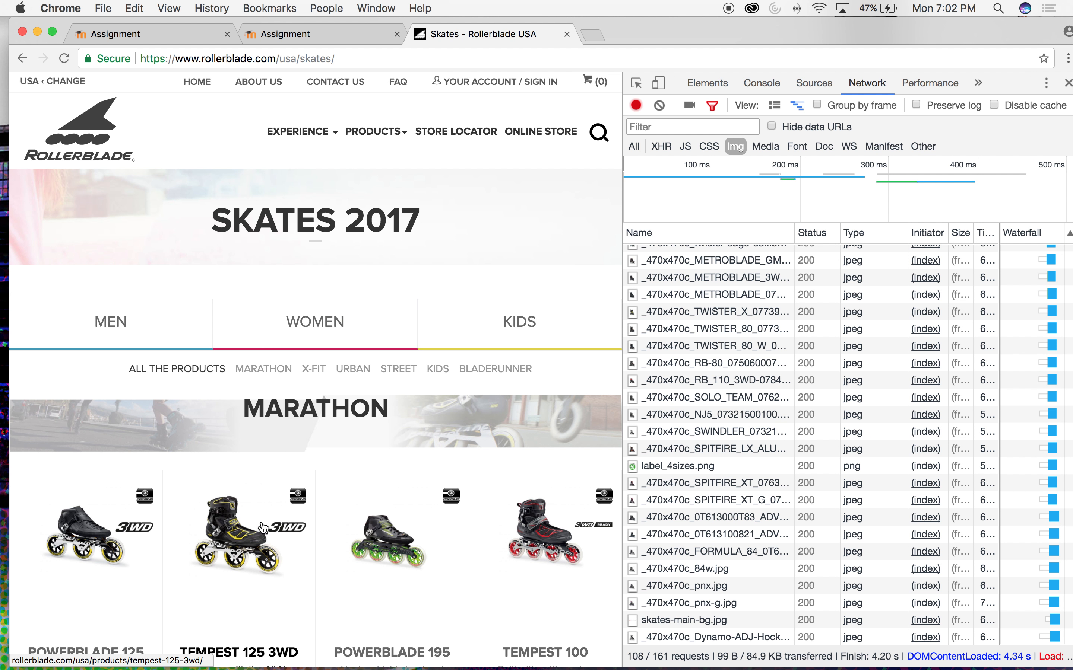
click(243, 518)
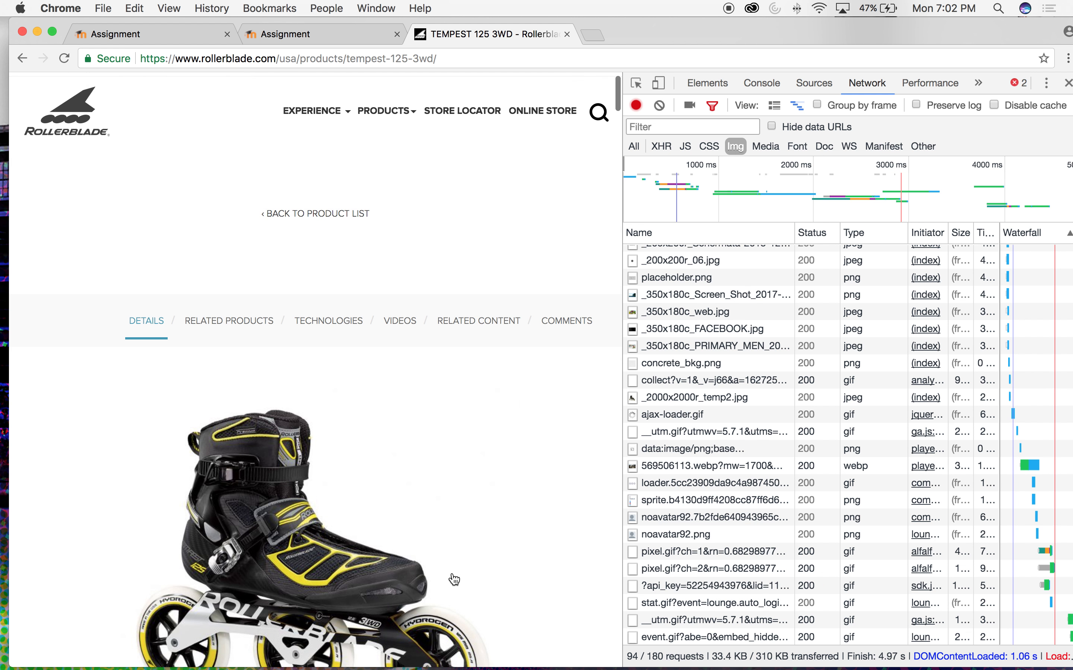
- Examine the Tempest 125 3WD product photo magnified on its page
scroll(454, 580, down, 1)
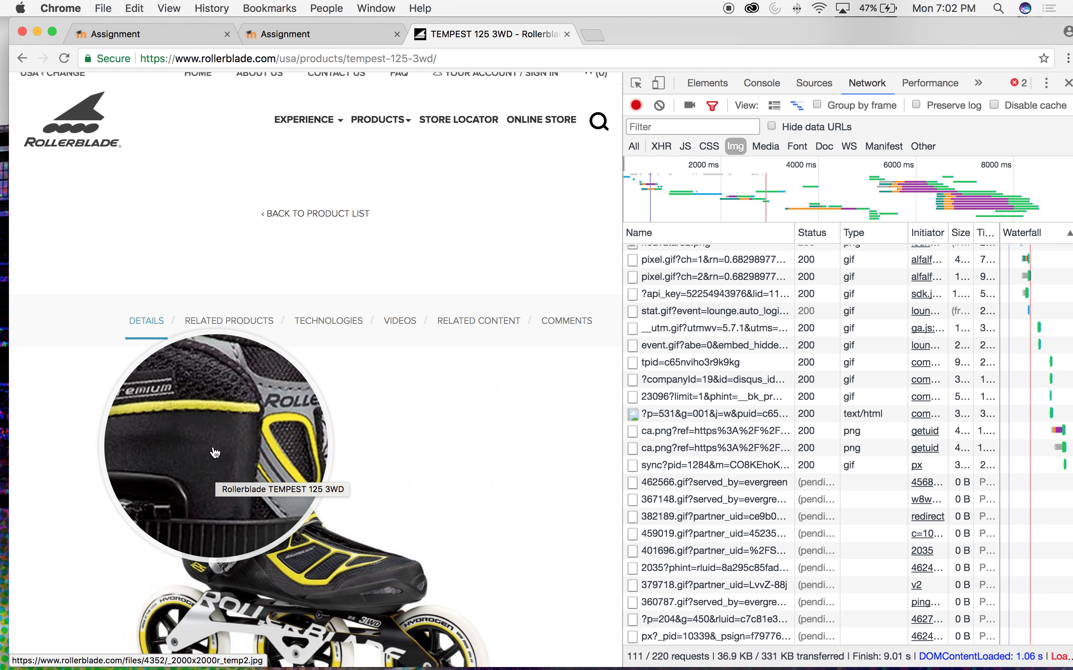
click(188, 553)
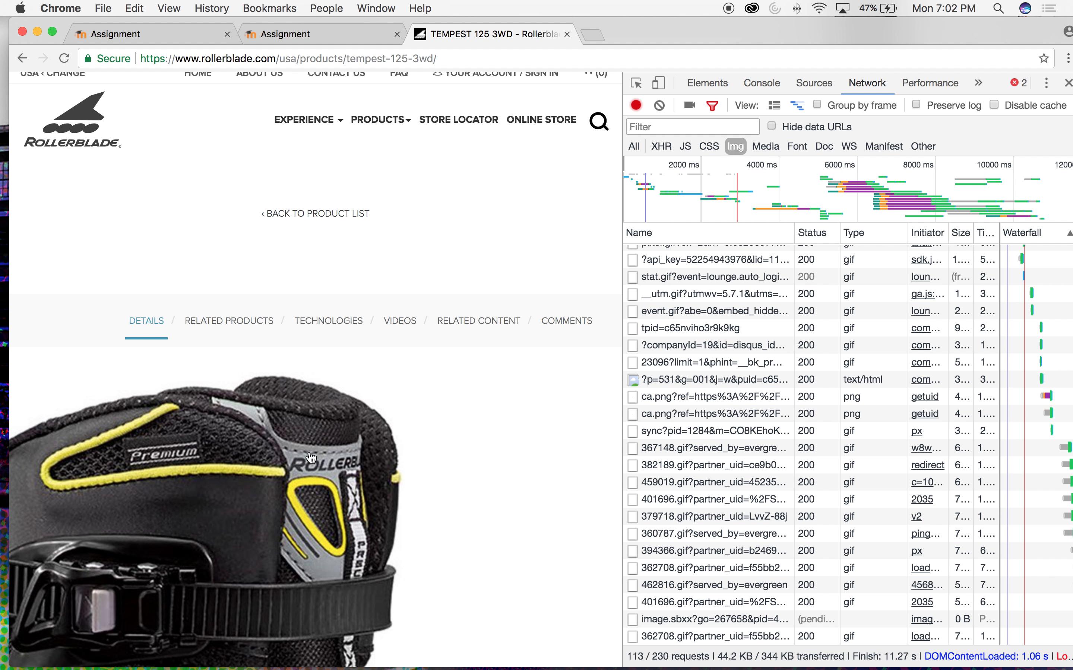
scroll(208, 512, up, 3)
scroll(208, 512, up, 1)
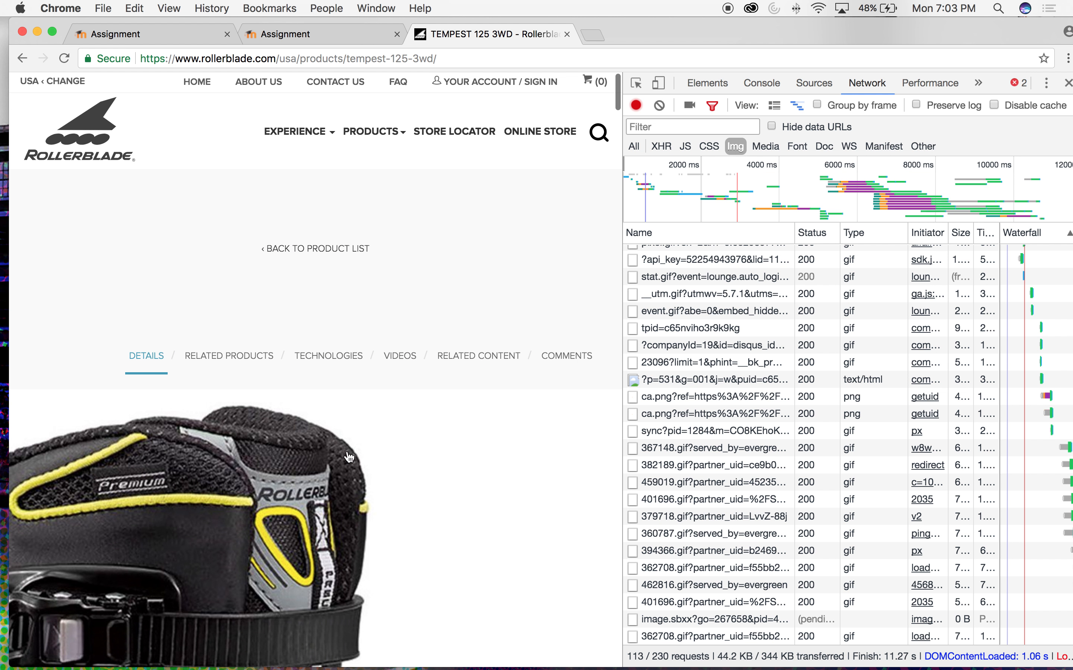
- Search the recorded image requests for the main skate photo and preview the _665x665r version
click(727, 294)
scroll(703, 314, up, 5)
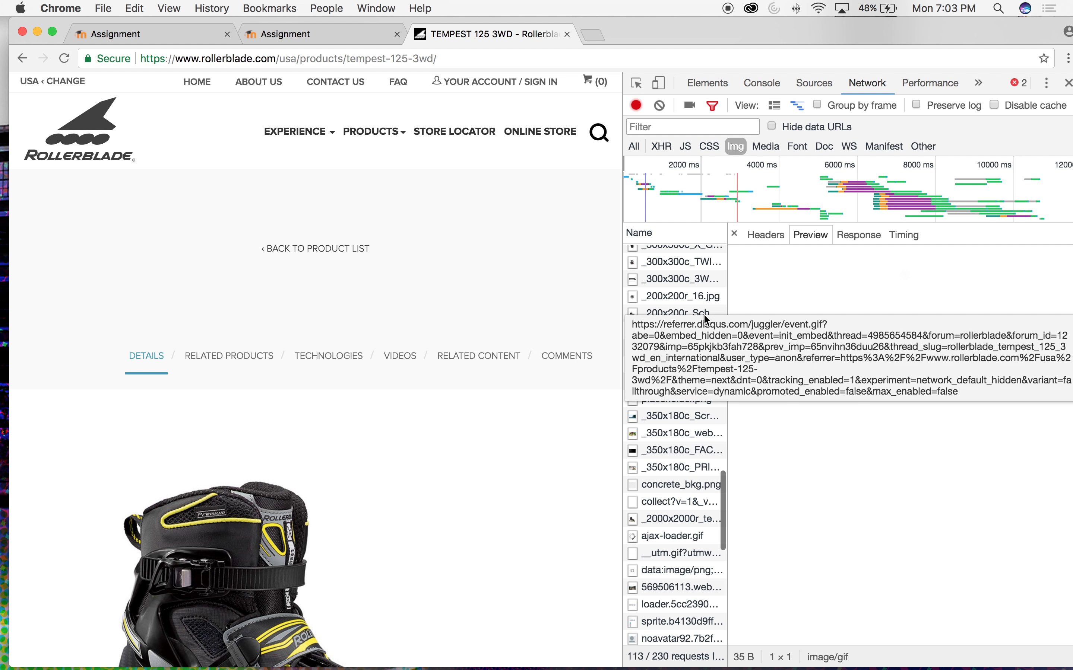
scroll(704, 316, up, 10)
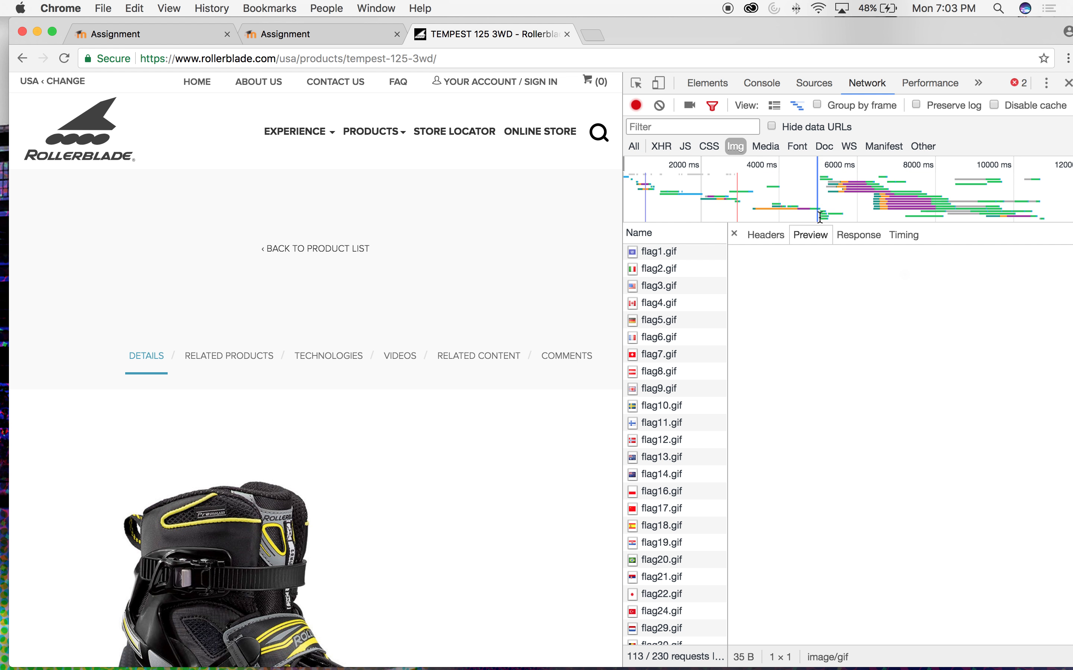
scroll(653, 377, down, 8)
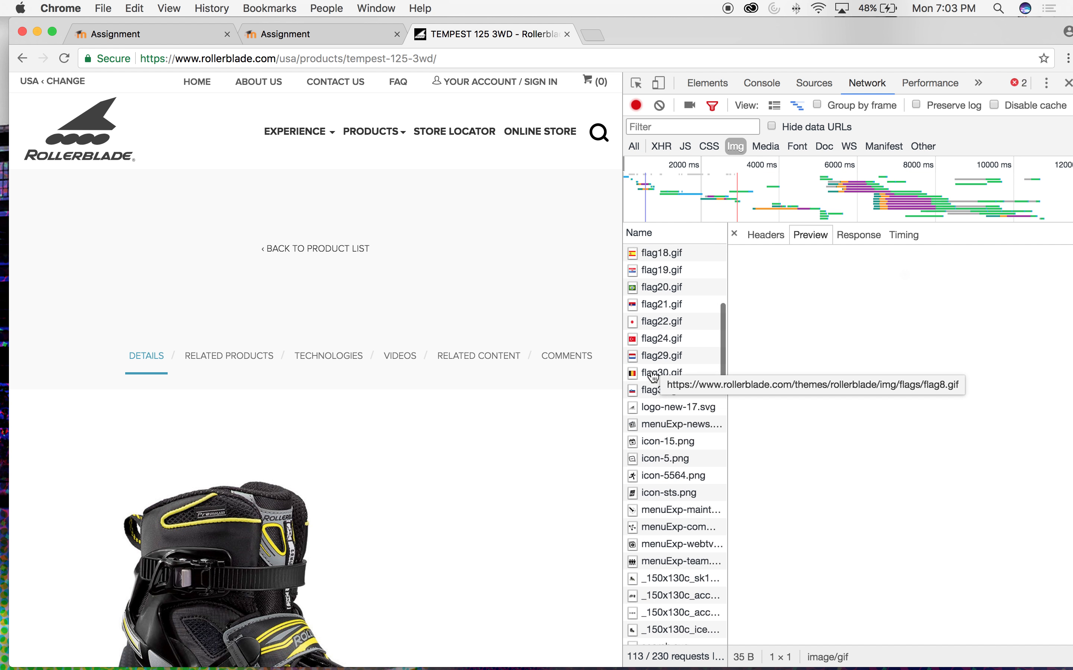
scroll(653, 377, down, 5)
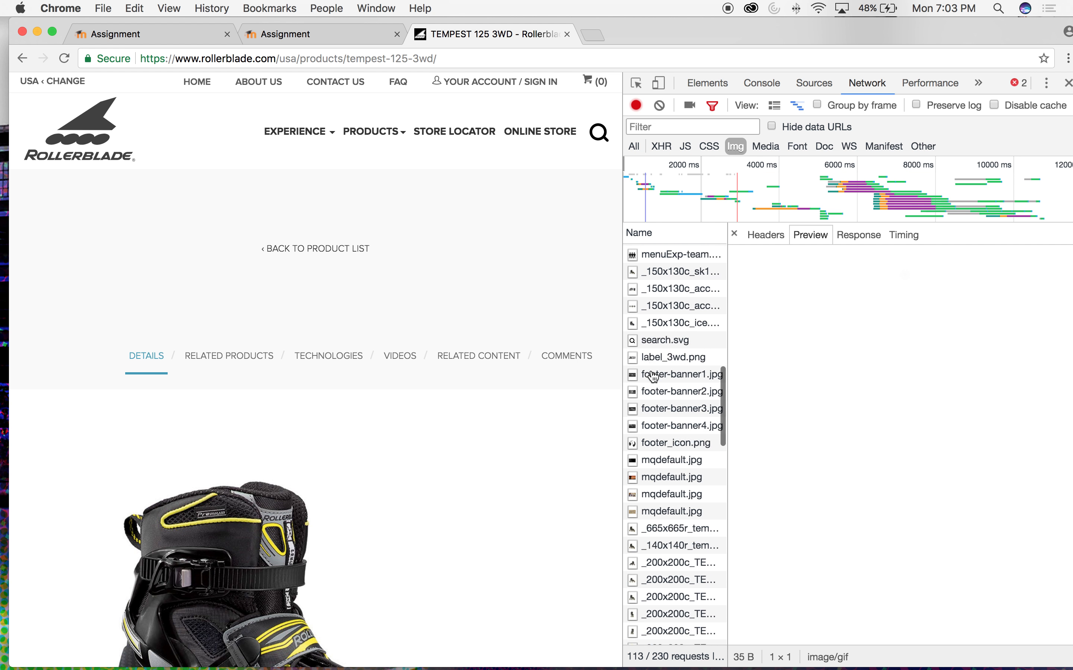
scroll(653, 377, down, 5)
click(649, 402)
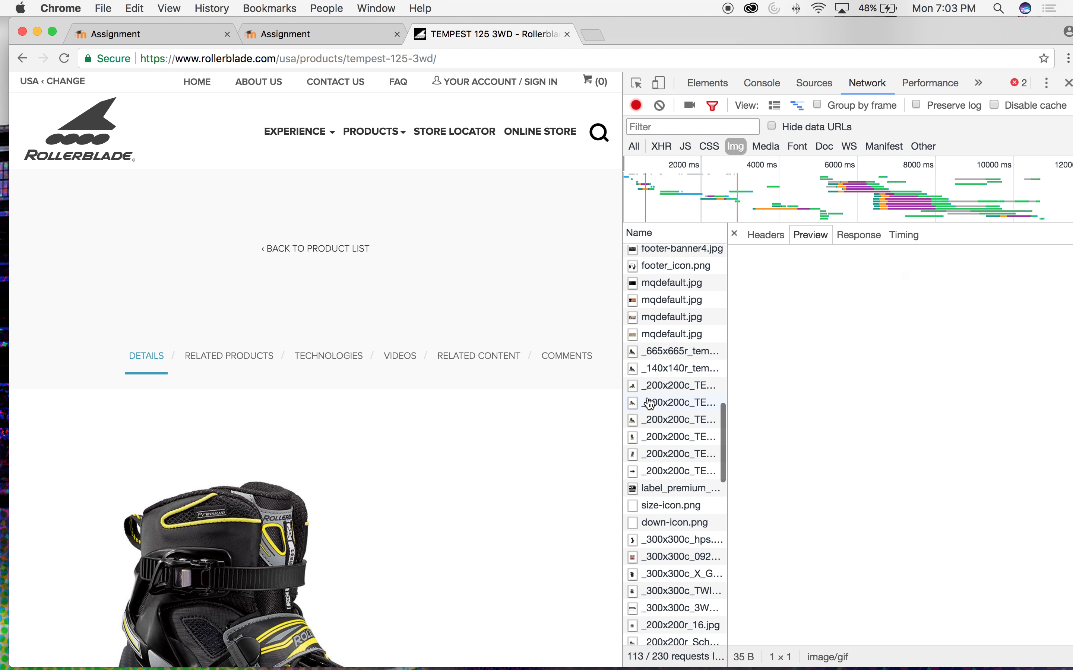
click(652, 352)
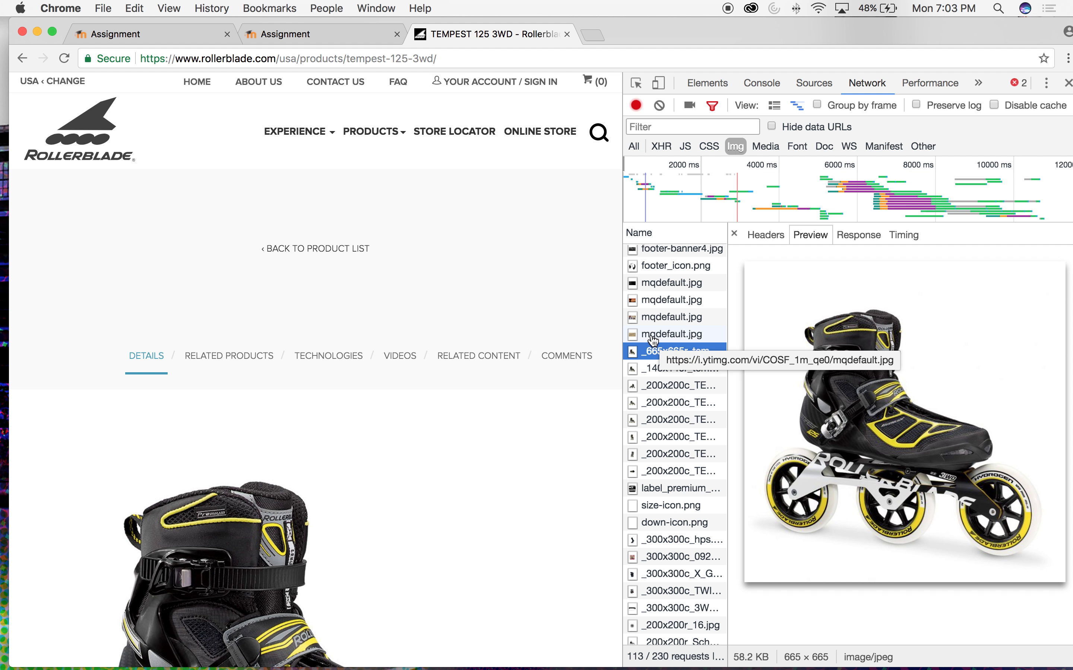
- Preview the remaining image requests one after another until the _2000x2000r_temp2.jpg version of the skate is selected
key(Down)
key(Down)
key(Down)
key(Down)
key(Down)
key(Down)
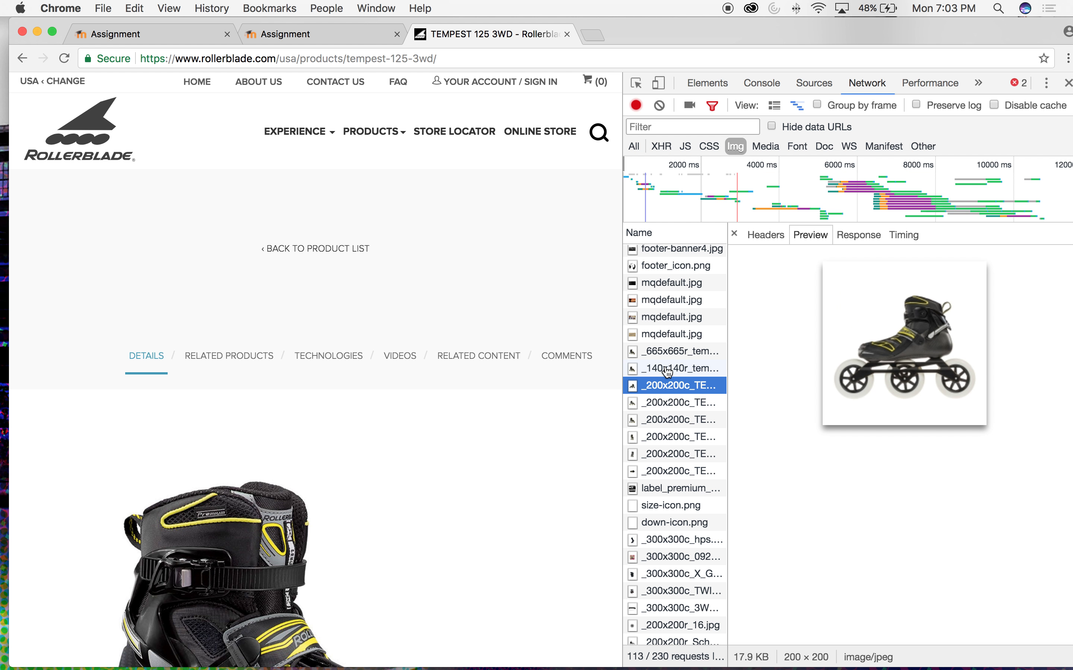
key(Down)
key(Down)
key(Down)
key(Down)
key(Down)
key(Down)
key(Down)
key(Down)
key(Down)
key(Down)
key(Down)
key(Down)
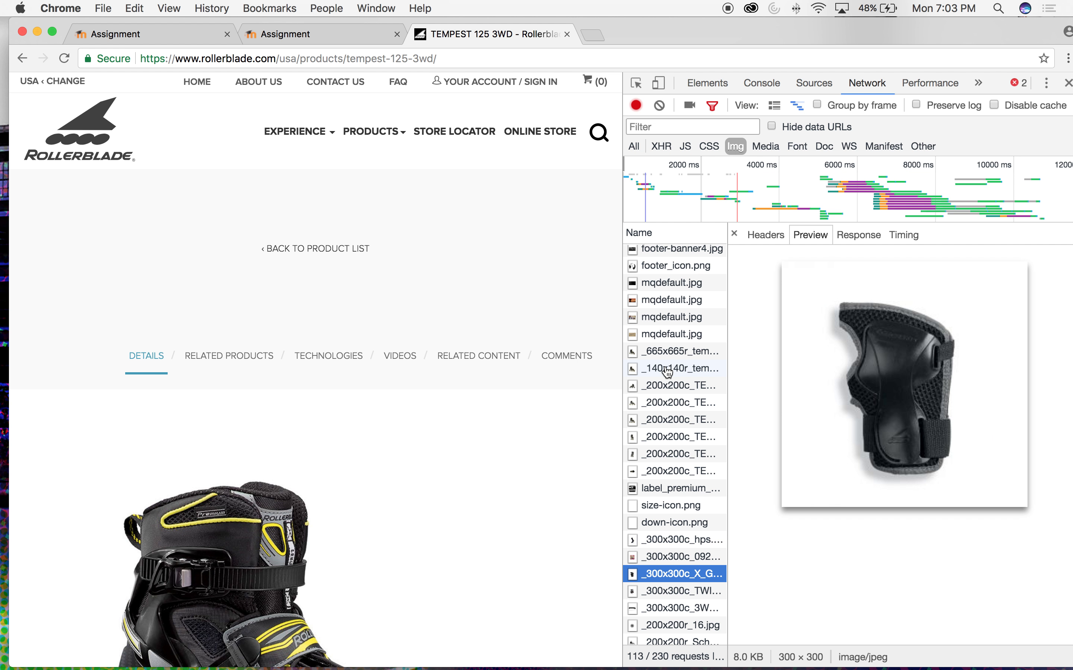
key(Down)
key(Down)
key(Down)
key(Down)
key(Down)
key(Down)
key(Down)
key(Down)
key(Down)
key(Down)
key(Down)
key(Down)
key(Down)
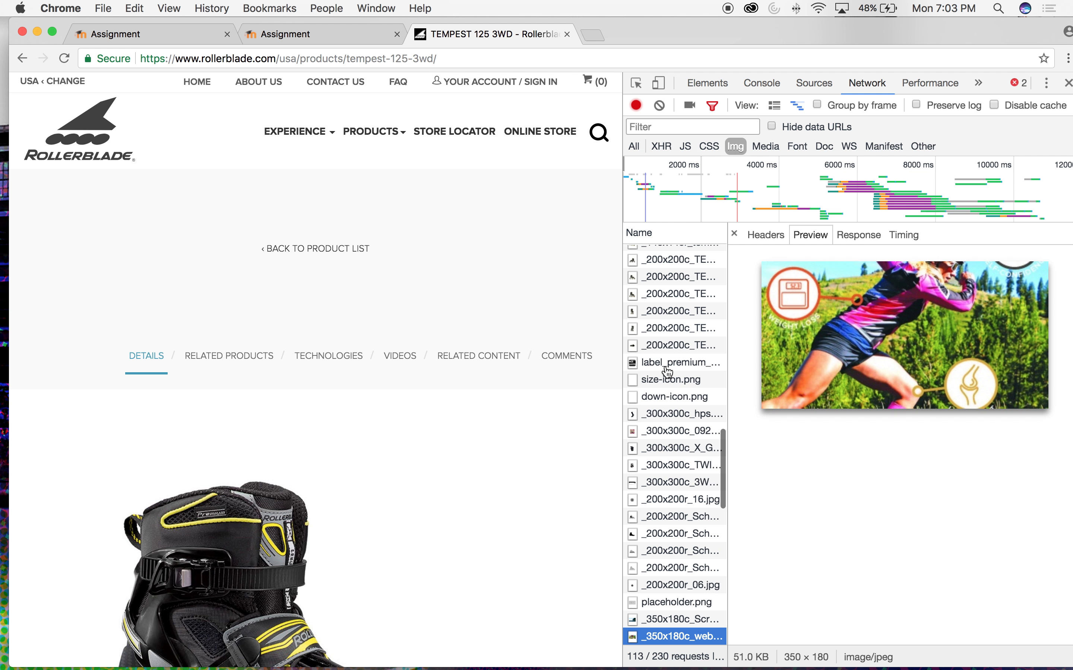
key(Down)
key(Down)
key(Up)
key(Up)
key(Up)
key(Up)
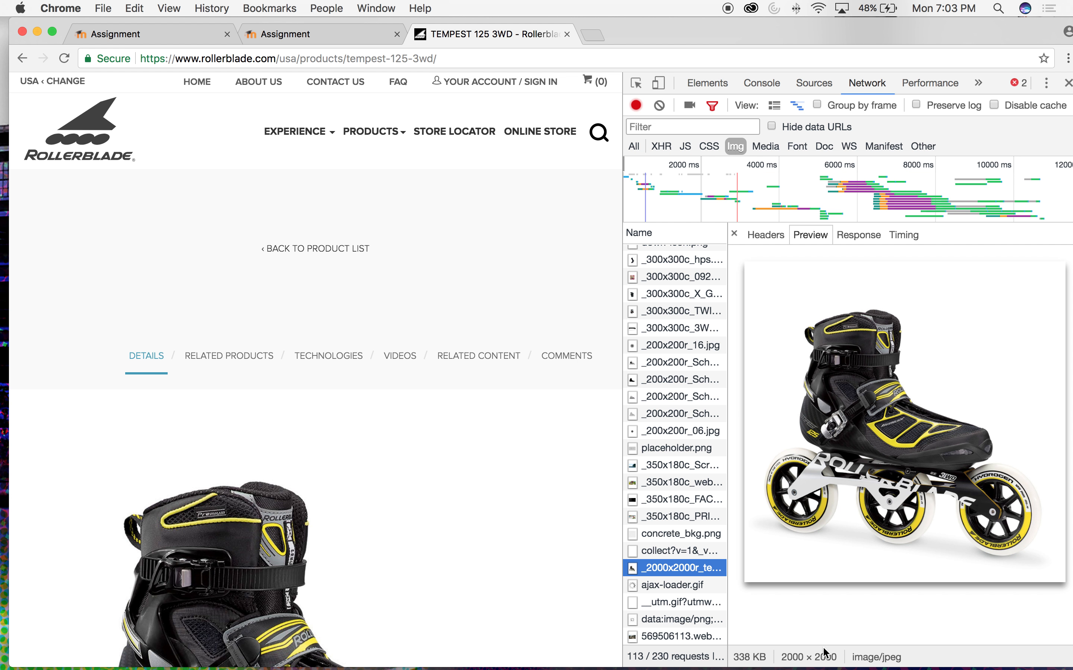
- Open _2000x2000r_temp2.jpg in its own browser tab and save a copy of the image to the desktop
double_click(667, 573)
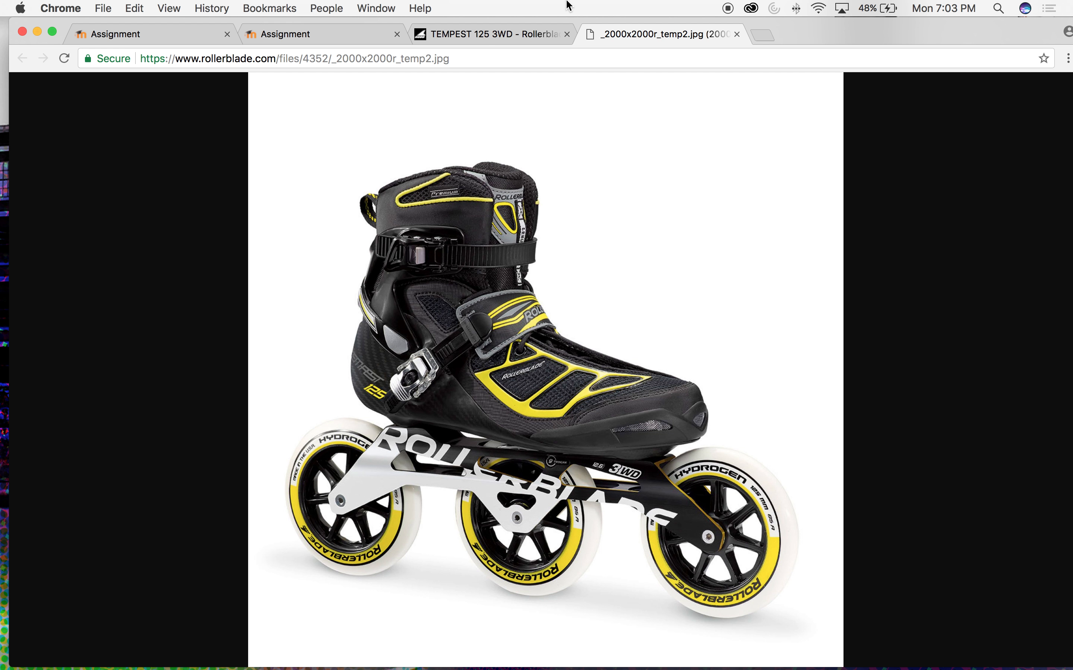
drag(815, 35, 919, 35)
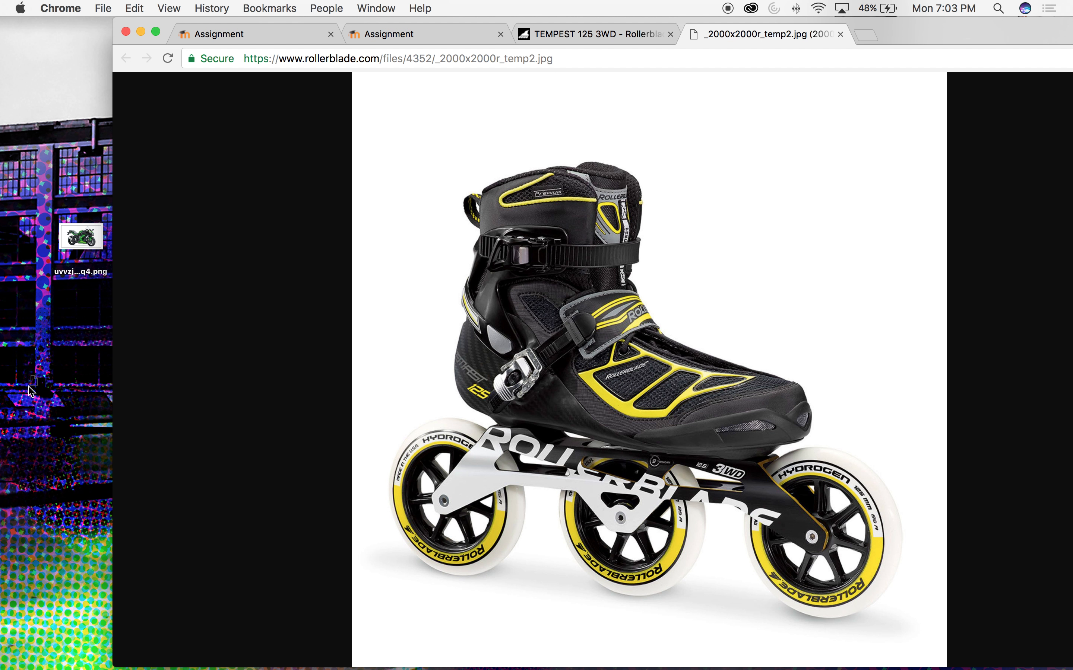
drag(30, 390, 43, 409)
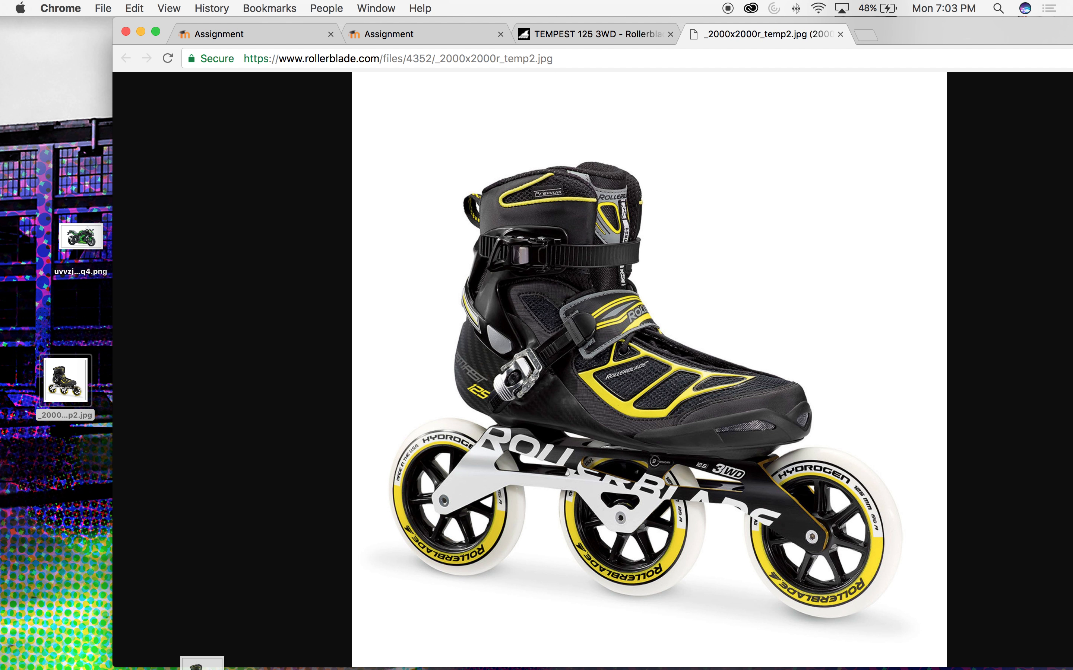
- Open the saved skate image in Photoshop and set its resolution to 300 pixels/inch with Resample turned off
click(354, 648)
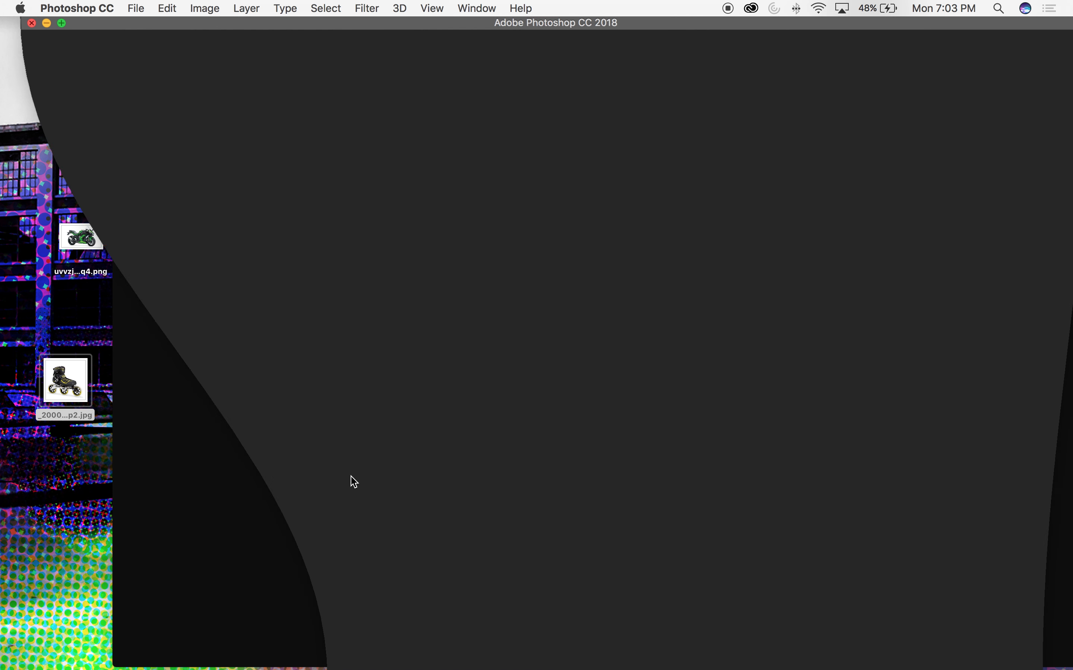
click(203, 7)
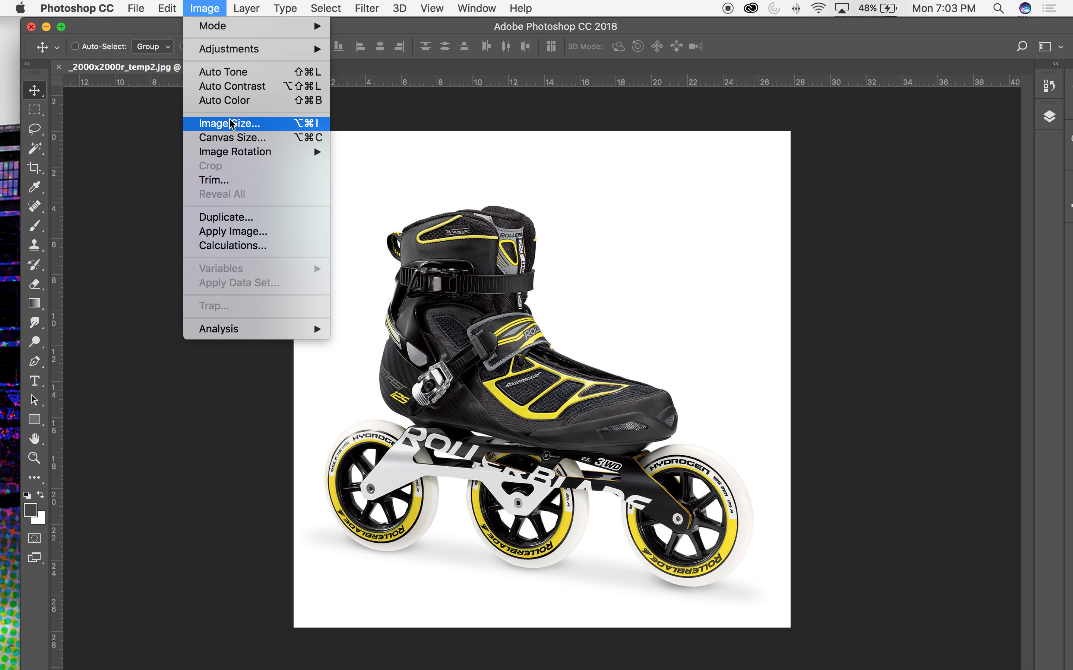
click(231, 125)
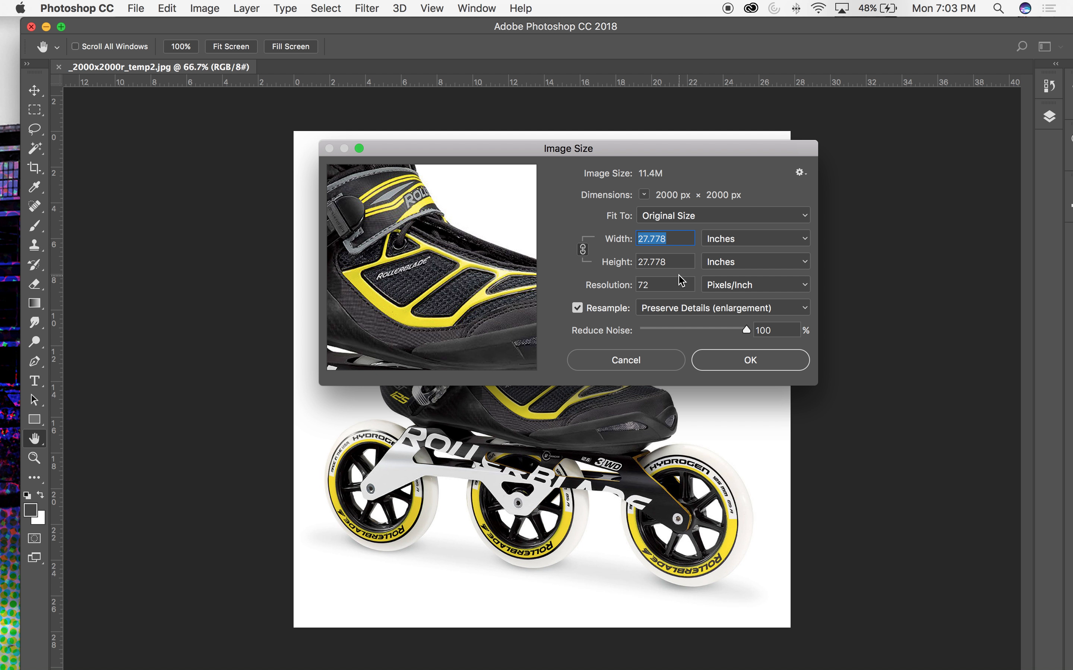
click(577, 309)
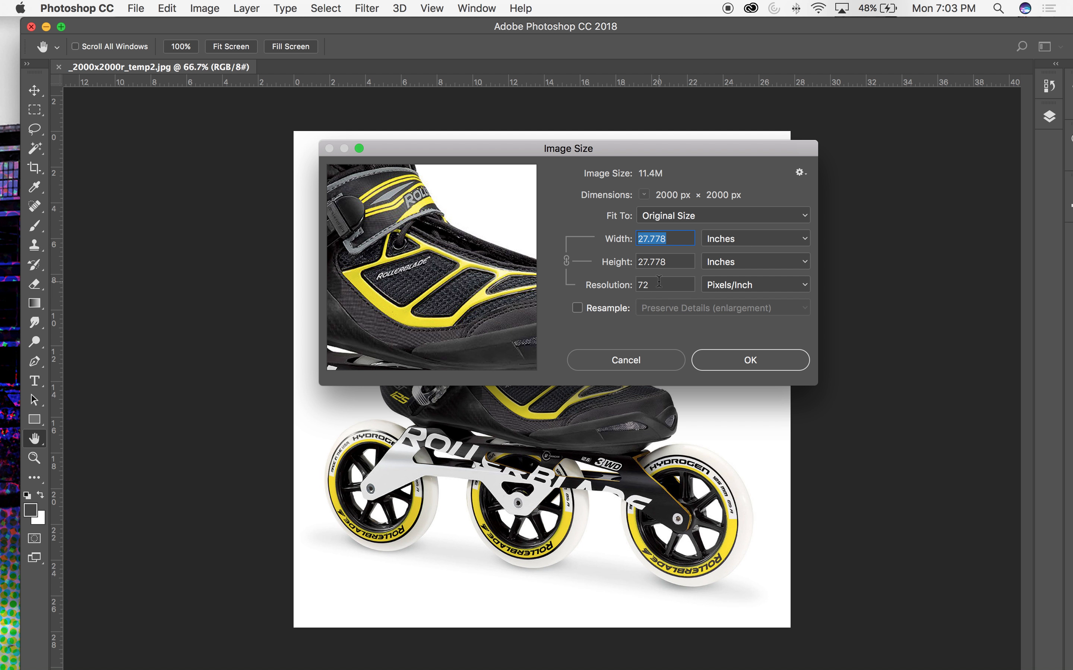
text(300)
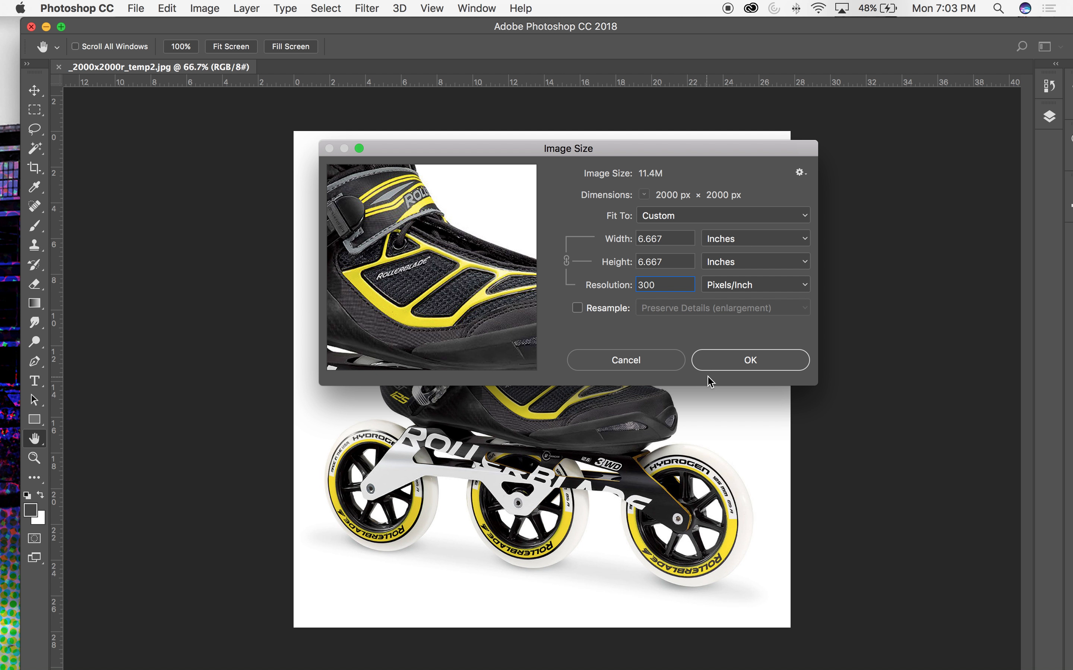
click(729, 360)
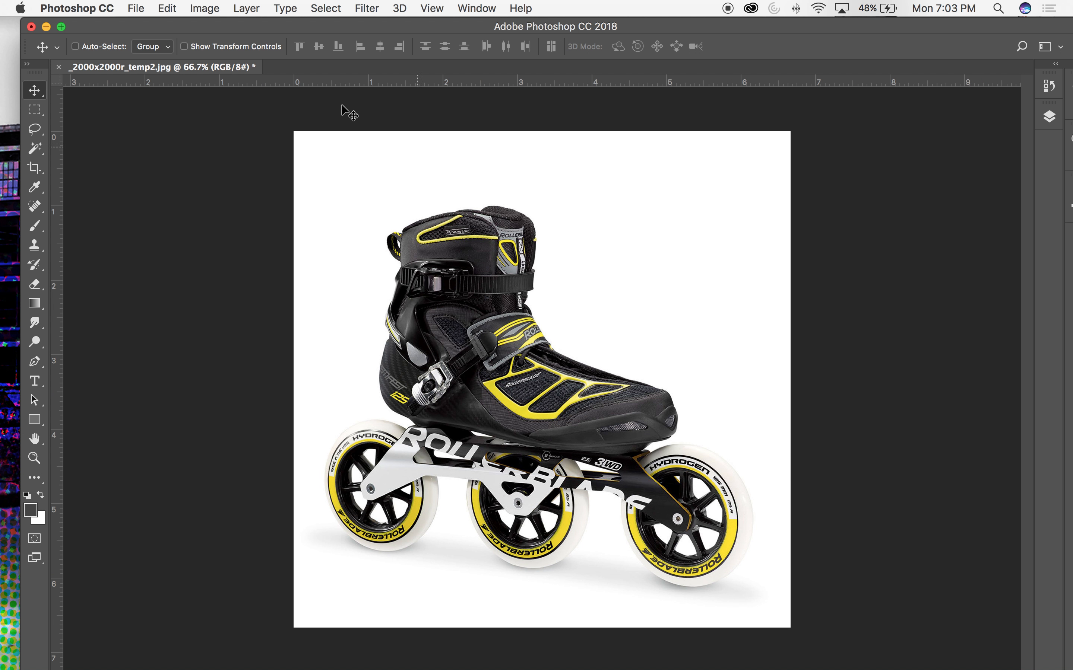
- Inspect the skate image's detail at 200% magnification and return to a view of the whole picture
click(167, 8)
mouse_move(204, 8)
click(229, 123)
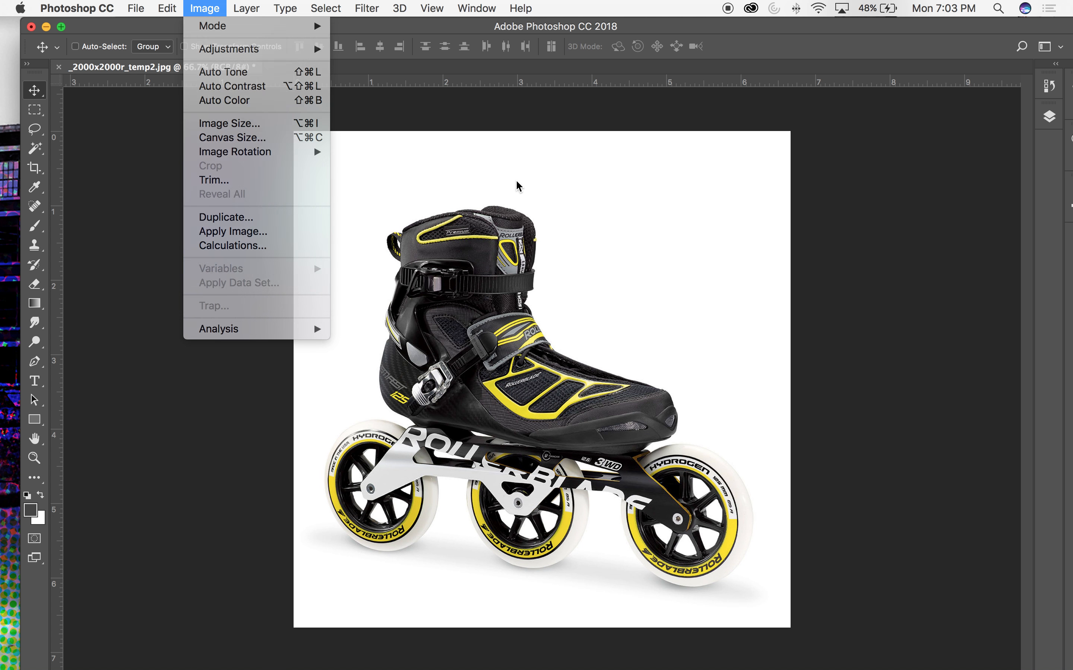
key(super+equal)
key(super+equal)
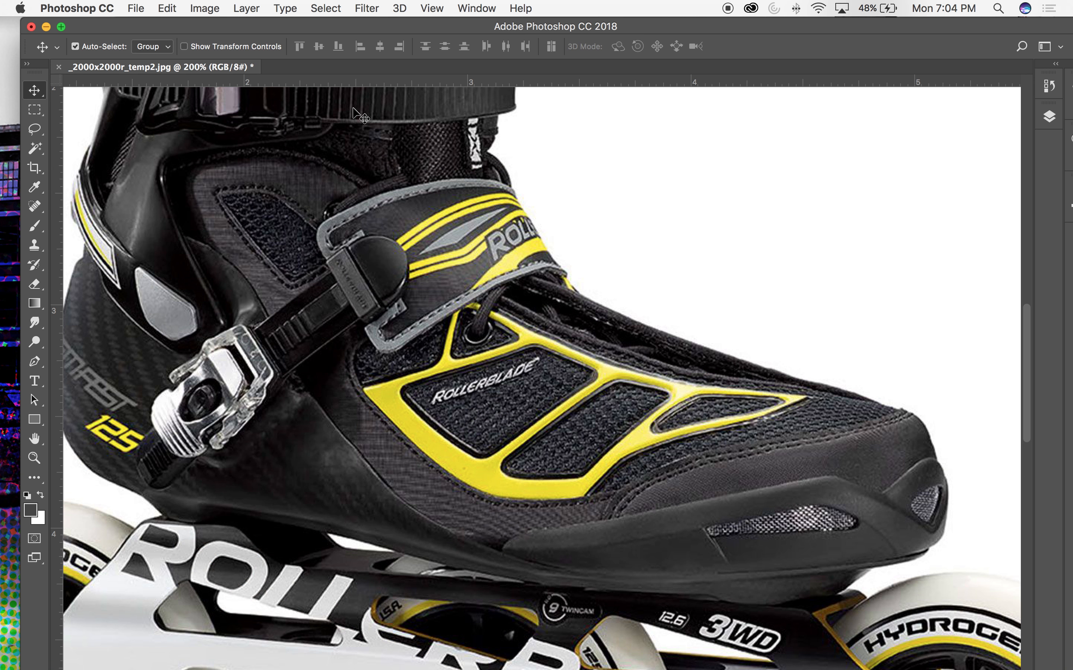
key(super+minus)
key(super+minus)
key(super+minus)
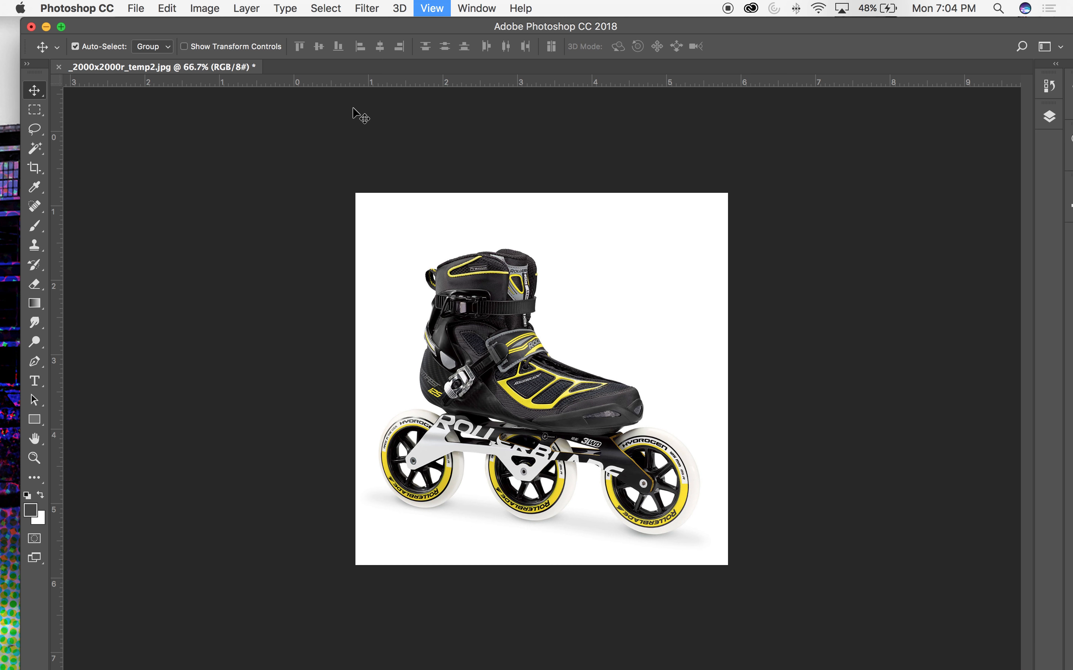
- Close the skate image without saving and put Photoshop away to return to Chrome
click(58, 67)
click(488, 246)
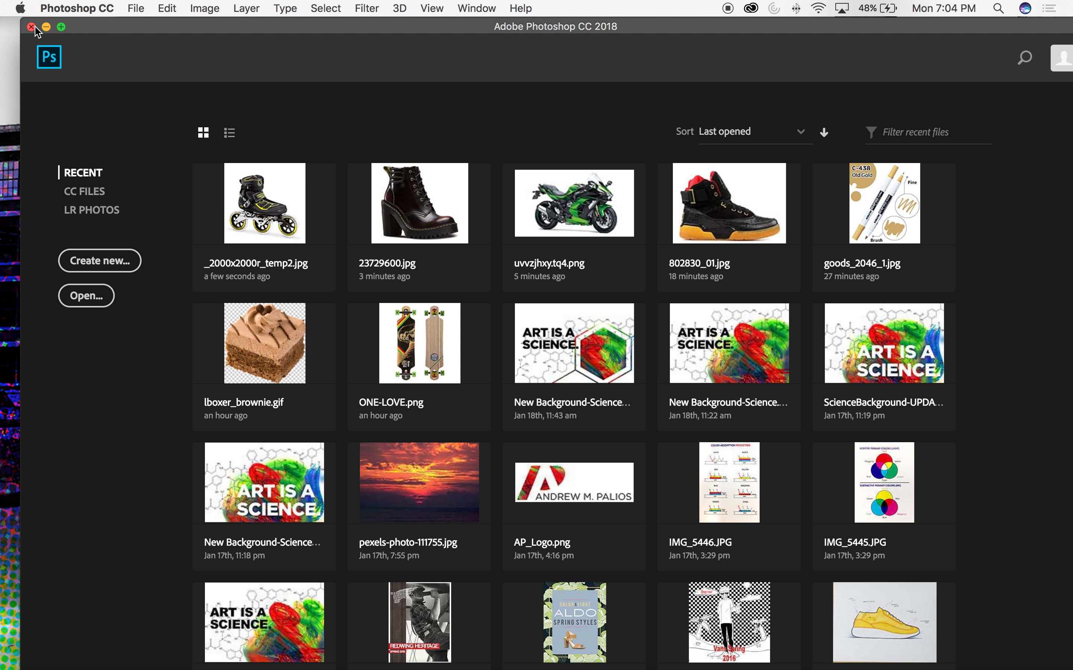
click(47, 27)
click(214, 423)
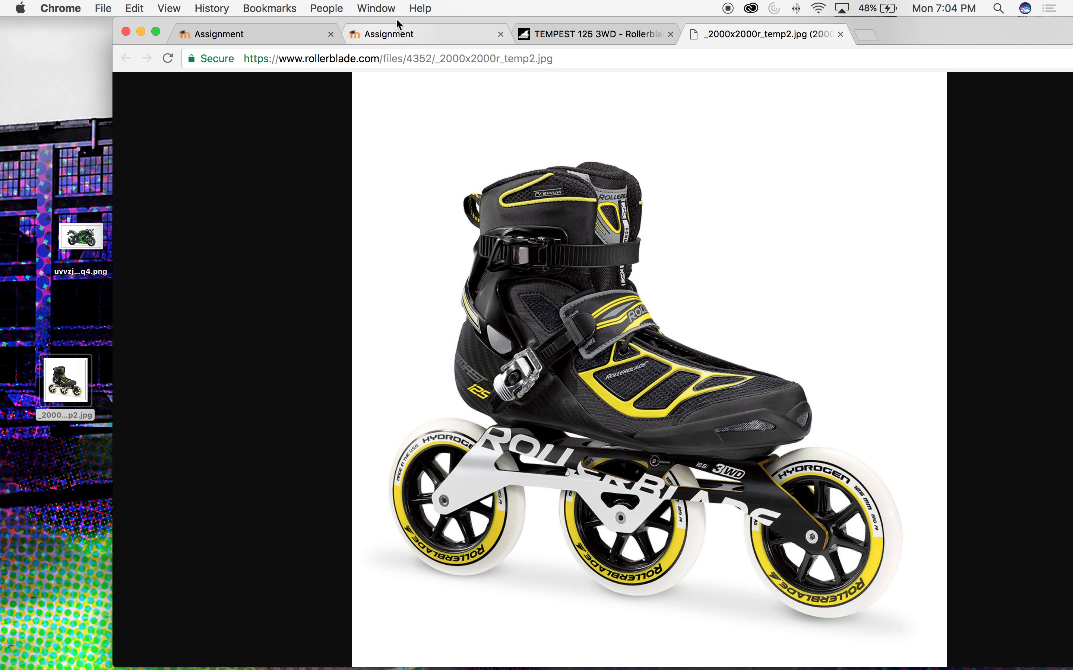
- Return to the assignment's submissions list and review the submitted brand website links further down
click(592, 35)
click(415, 33)
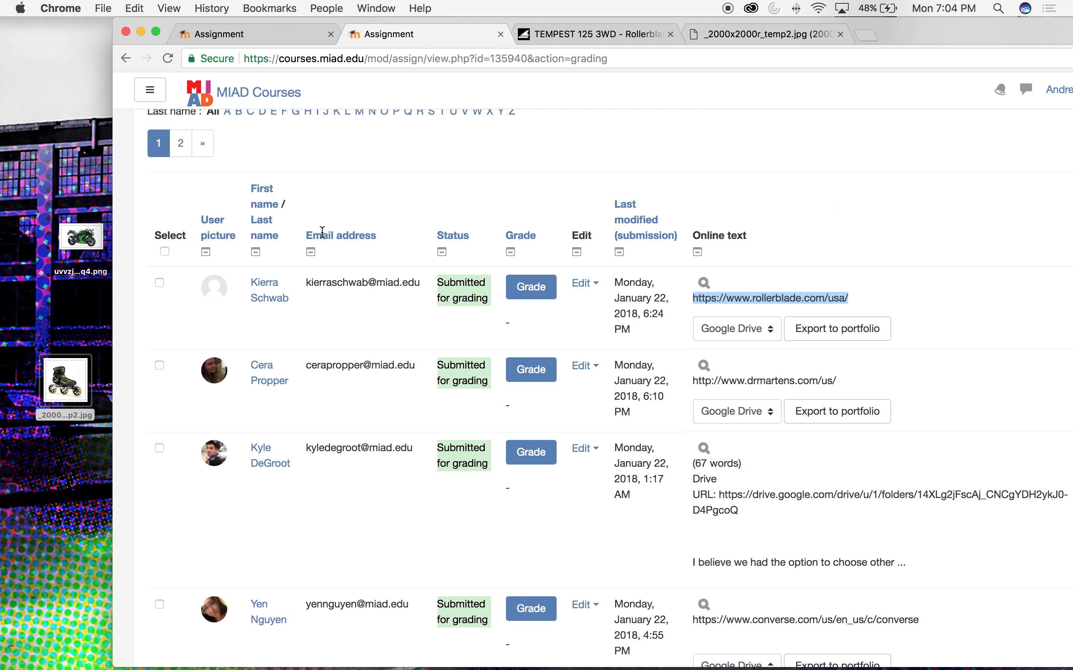
scroll(445, 411, down, 2)
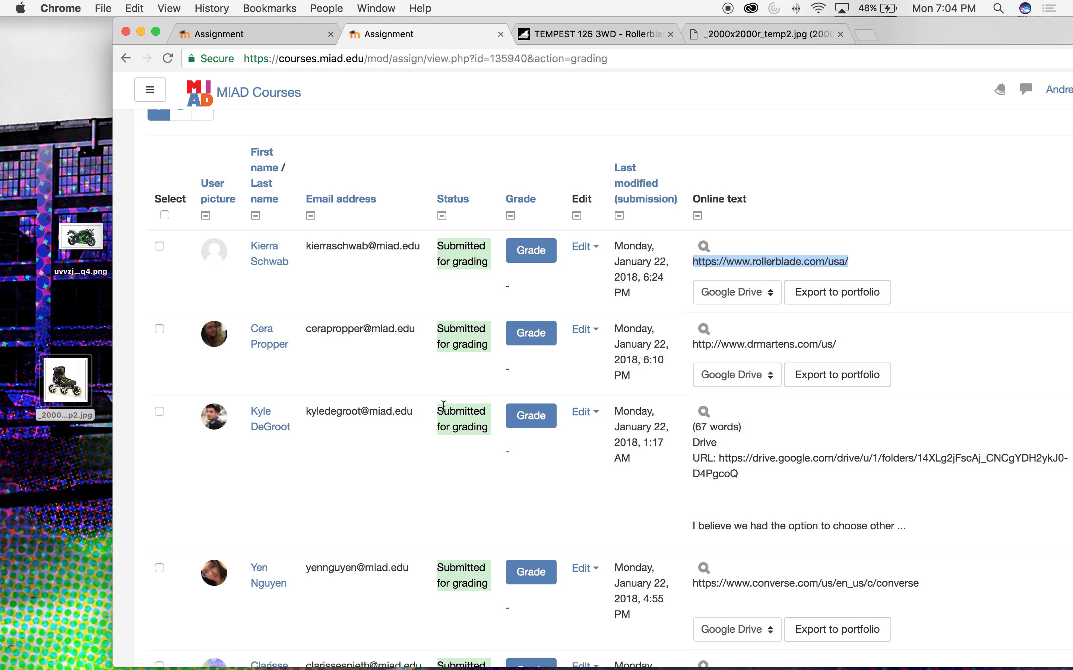
drag(977, 32, 892, 31)
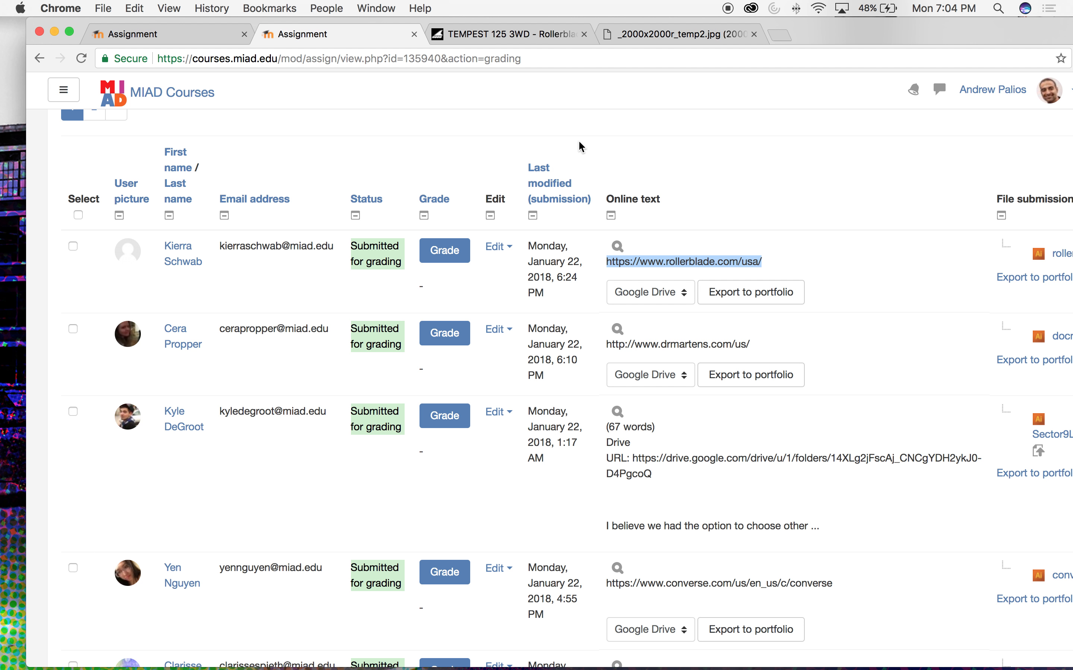
scroll(510, 292, down, 5)
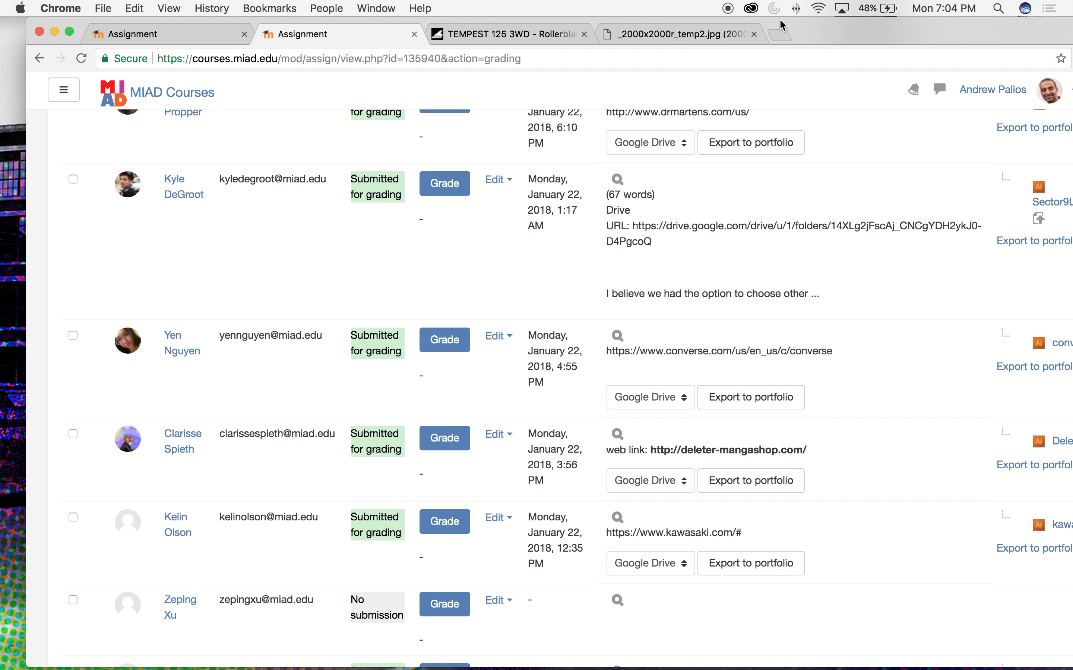
drag(884, 30, 858, 30)
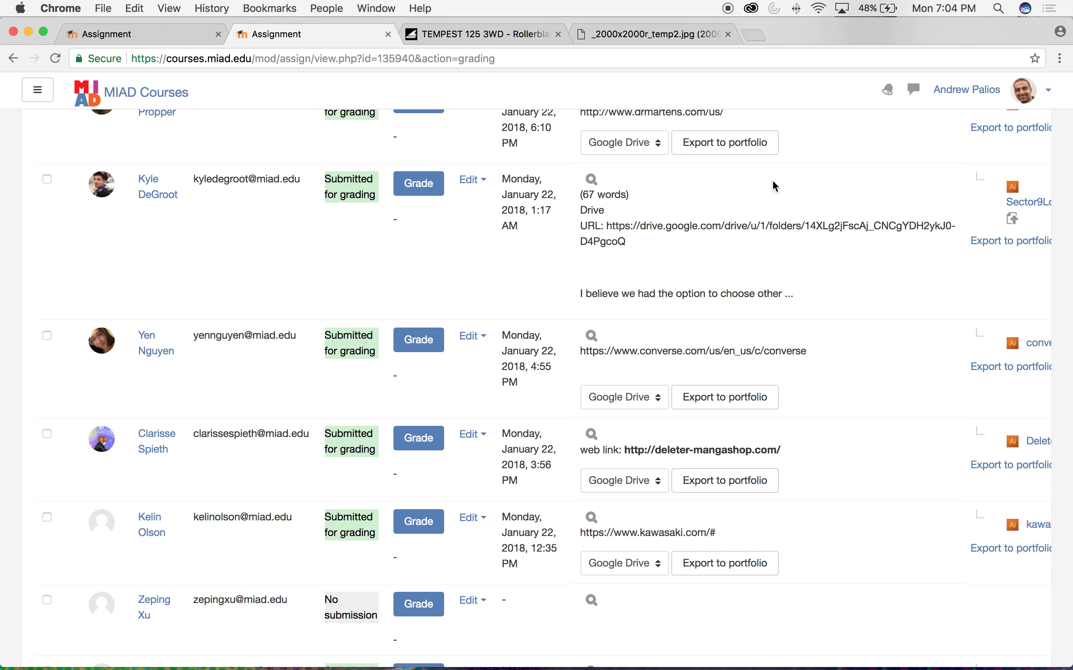